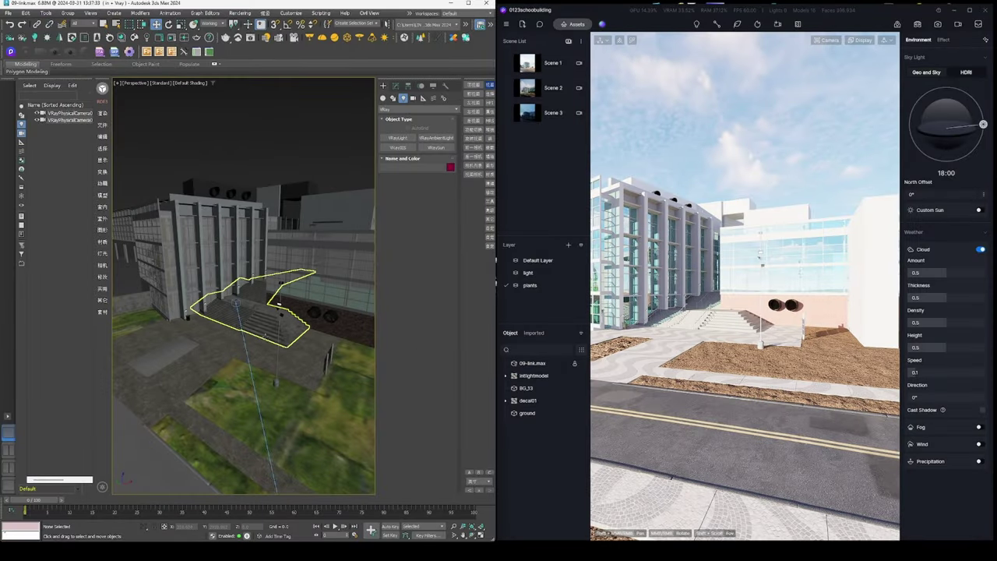
- Sync the school building scene to D5 Render with the light component structure option set to Sync
{"action": "middle_click_drag", "start_coordinate": [312, 347], "coordinate": [173, 290], "text": "alt"}
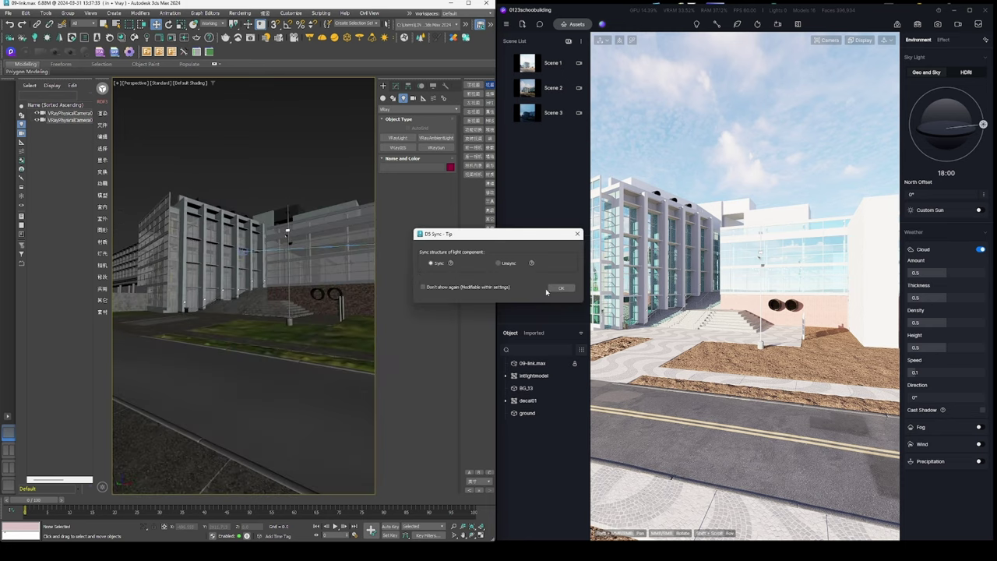
{"action": "left_click", "coordinate": [561, 289]}
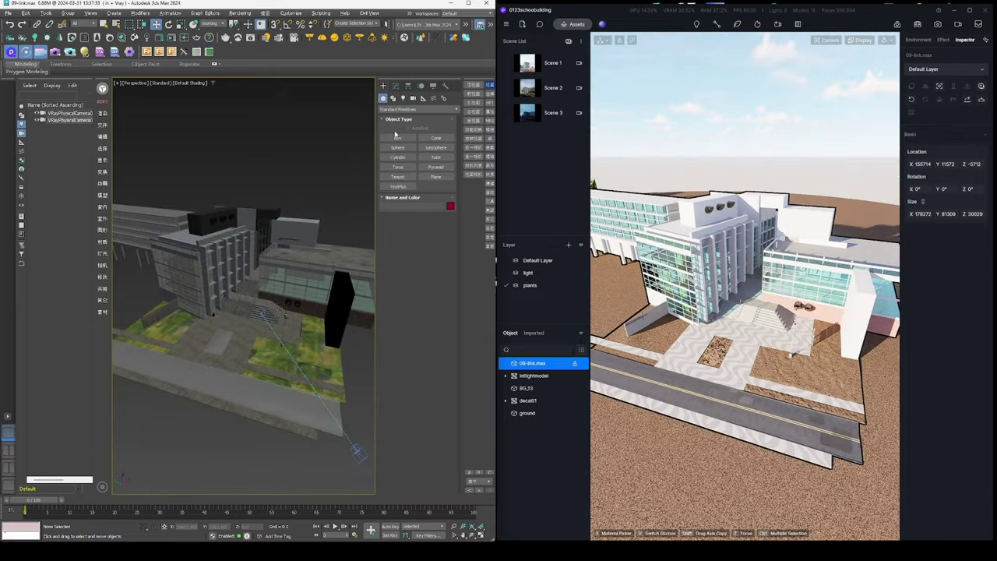
- Draw a tall box on the plaza paving in front of the stairs to test live sync, and undo it
{"action": "scroll", "coordinate": [246, 348], "scroll_direction": "up", "scroll_amount": 5}
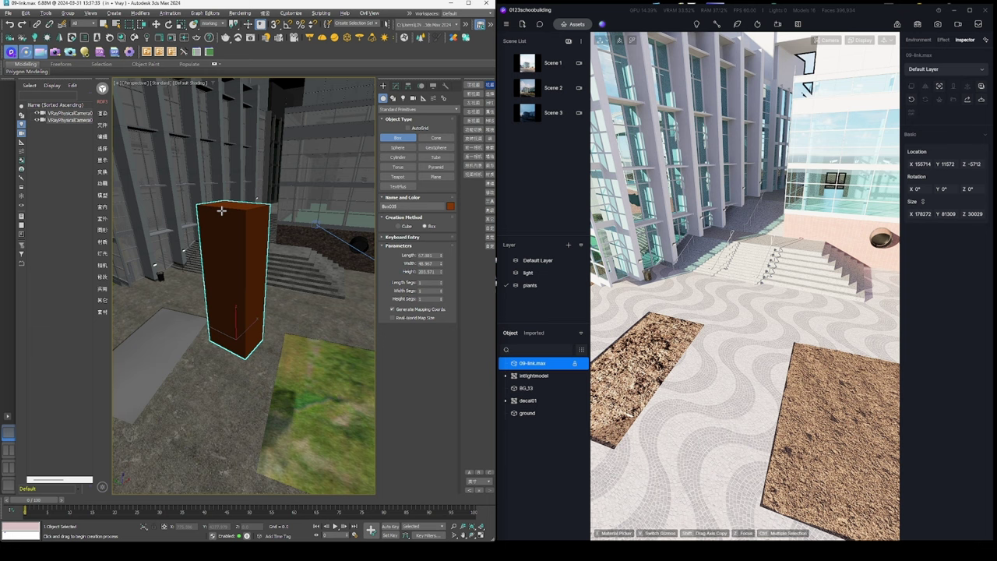
{"action": "left_click", "coordinate": [221, 206]}
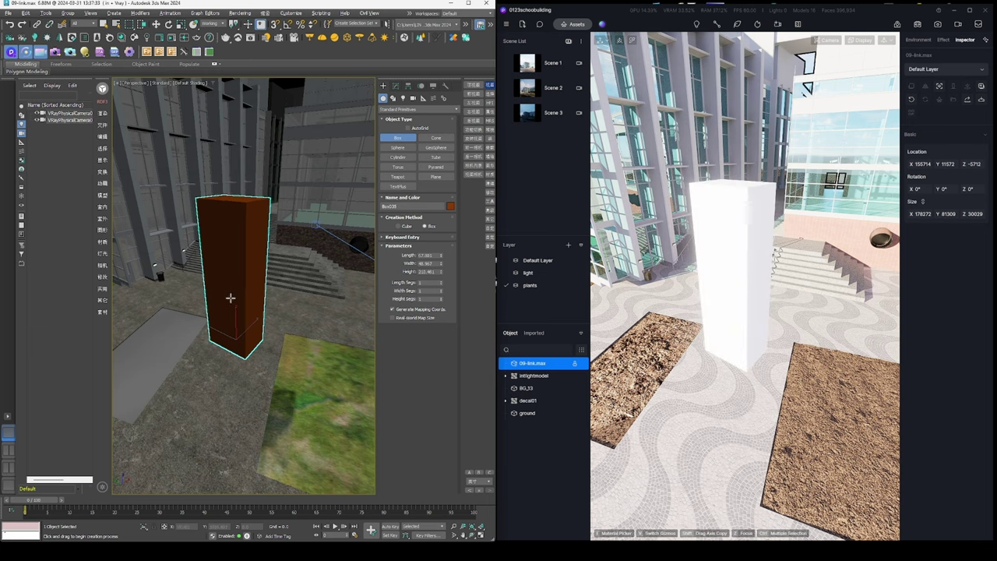
{"action": "key", "text": "ctrl+z"}
{"action": "key", "text": "shift+z"}
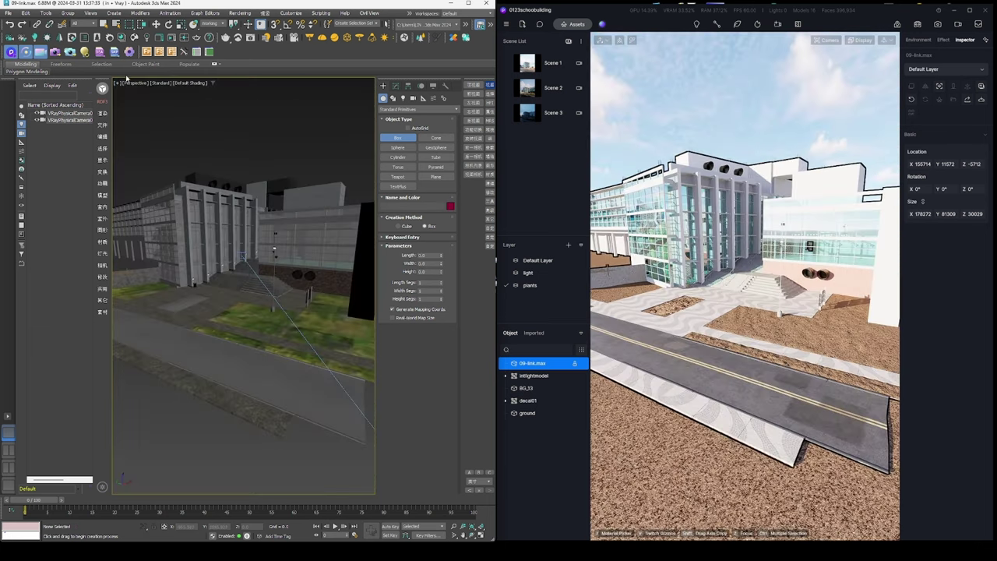
- Switch the 3ds Max perspective viewport to the VRayPhysicalCamera01 view
{"action": "key", "text": "shift+z"}
{"action": "left_click", "coordinate": [136, 84]}
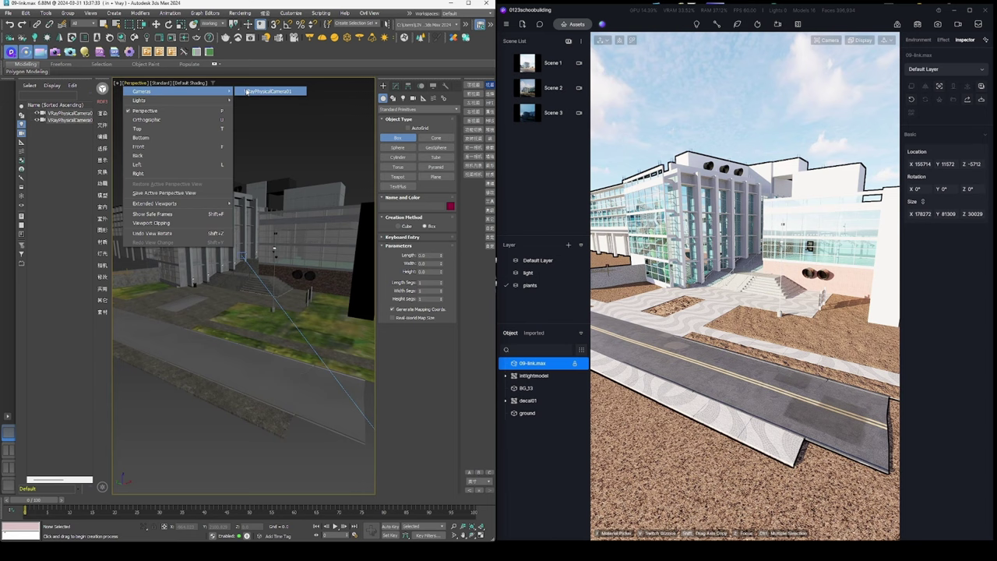
{"action": "left_click", "coordinate": [251, 92]}
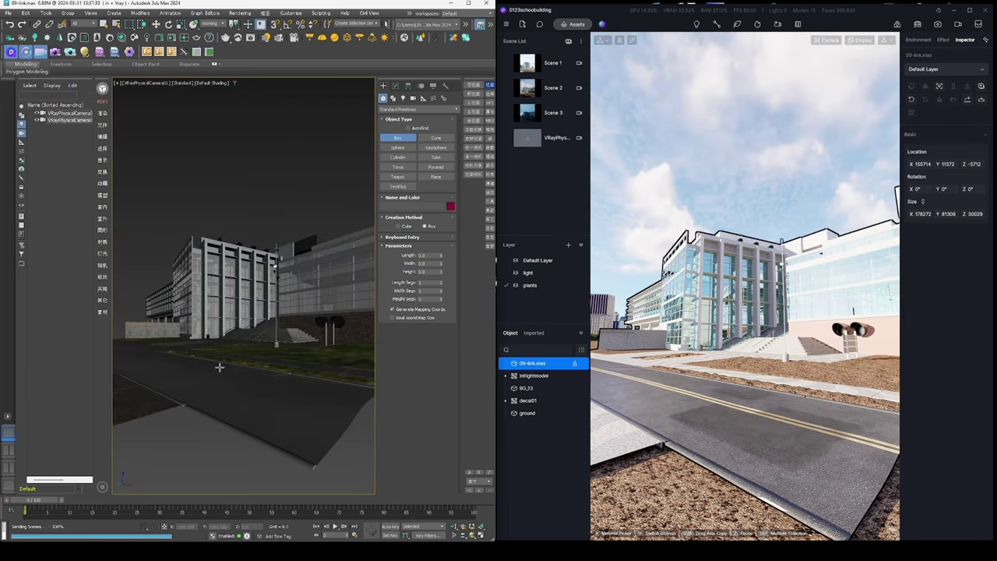
- Activate the synced VRay physical camera scene in D5 Render and set it to two-point perspective with auto exposure off
{"action": "left_click", "coordinate": [541, 141]}
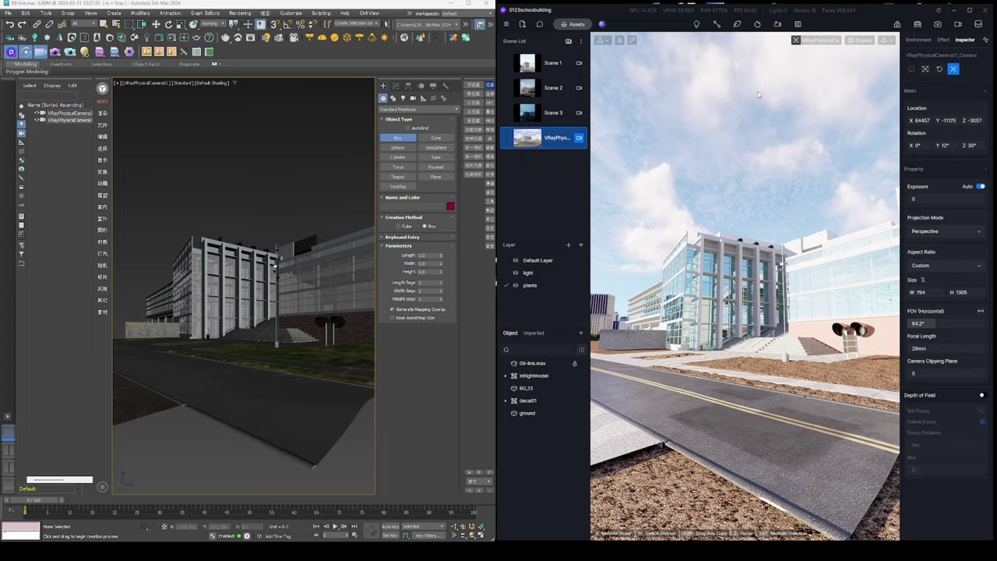
{"action": "left_click", "coordinate": [816, 40]}
{"action": "left_click", "coordinate": [818, 210]}
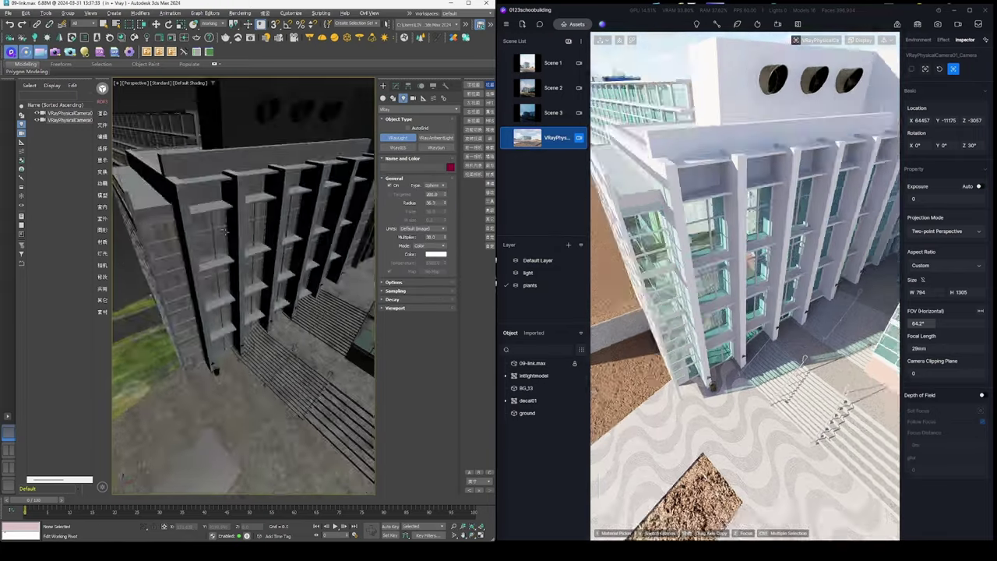
- In 3ds Max, place a sphere VRayLight behind the columned facade and clone it sideways as 4 instances
{"action": "mouse_move", "coordinate": [229, 402]}
{"action": "middle_mouse_down"}
{"action": "mouse_move", "coordinate": [281, 233]}
{"action": "mouse_move", "coordinate": [310, 309]}
{"action": "mouse_move", "coordinate": [257, 257]}
{"action": "mouse_move", "coordinate": [190, 249]}
{"action": "middle_mouse_up"}
{"action": "left_click_drag", "start_coordinate": [188, 249], "coordinate": [227, 254], "text": "shift"}
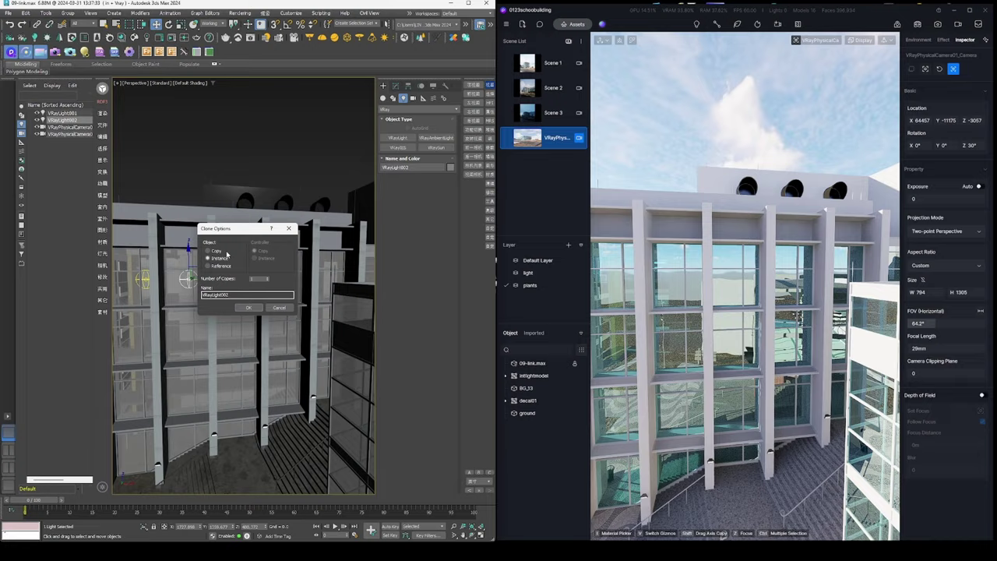
{"action": "double_click", "coordinate": [260, 278]}
{"action": "type", "text": "4"}
{"action": "key", "text": "Return"}
{"action": "mouse_move", "coordinate": [275, 260]}
{"action": "middle_mouse_down", "text": "alt"}
{"action": "mouse_move", "coordinate": [256, 265]}
{"action": "mouse_move", "coordinate": [275, 260]}
{"action": "middle_mouse_up", "text": "alt"}
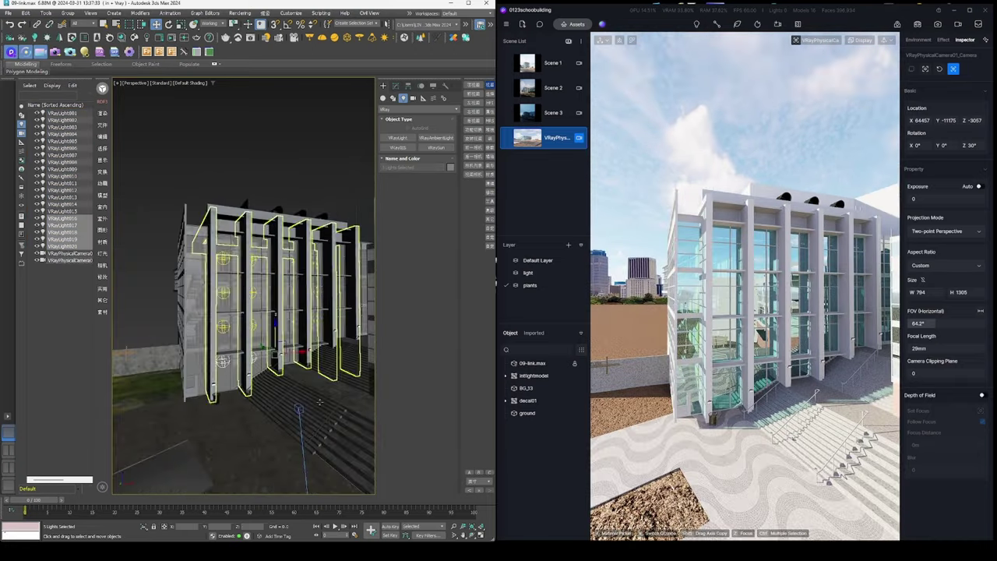
- Clone a sphere light as instances in a row along the building's glazed end facade
{"action": "mouse_move", "coordinate": [311, 249]}
{"action": "middle_mouse_down", "text": "alt"}
{"action": "mouse_move", "coordinate": [339, 240]}
{"action": "mouse_move", "coordinate": [296, 264]}
{"action": "middle_mouse_up", "text": "alt"}
{"action": "left_click_drag", "start_coordinate": [198, 257], "coordinate": [247, 278], "text": "shift"}
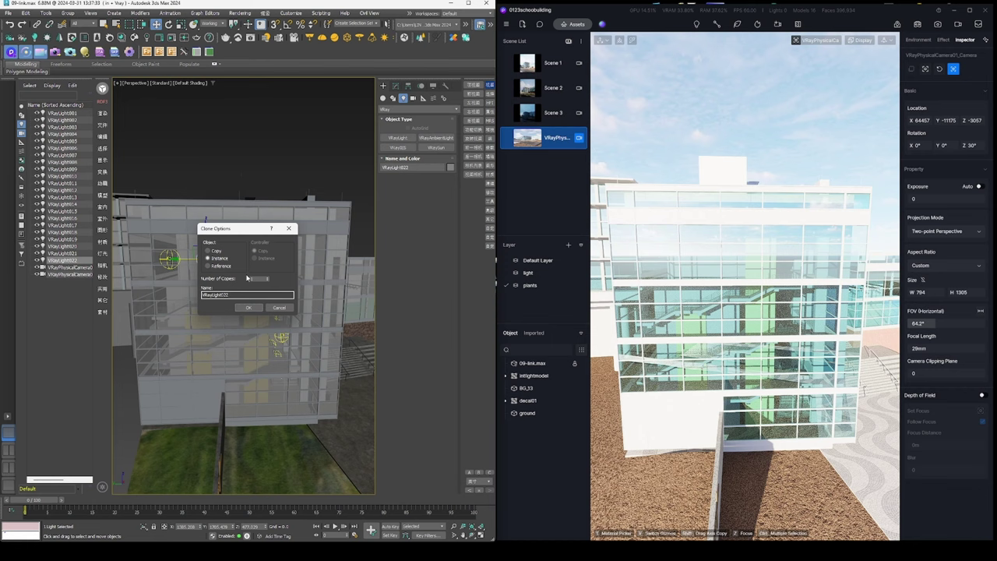
{"action": "type", "text": "4"}
{"action": "left_click", "coordinate": [248, 307]}
- Clone the end facade's row of four lights downward as instances to cover the lower floors
{"action": "middle_click_drag", "start_coordinate": [248, 307], "coordinate": [218, 288], "text": "alt"}
{"action": "left_click_drag", "start_coordinate": [191, 260], "coordinate": [153, 274], "text": "shift"}
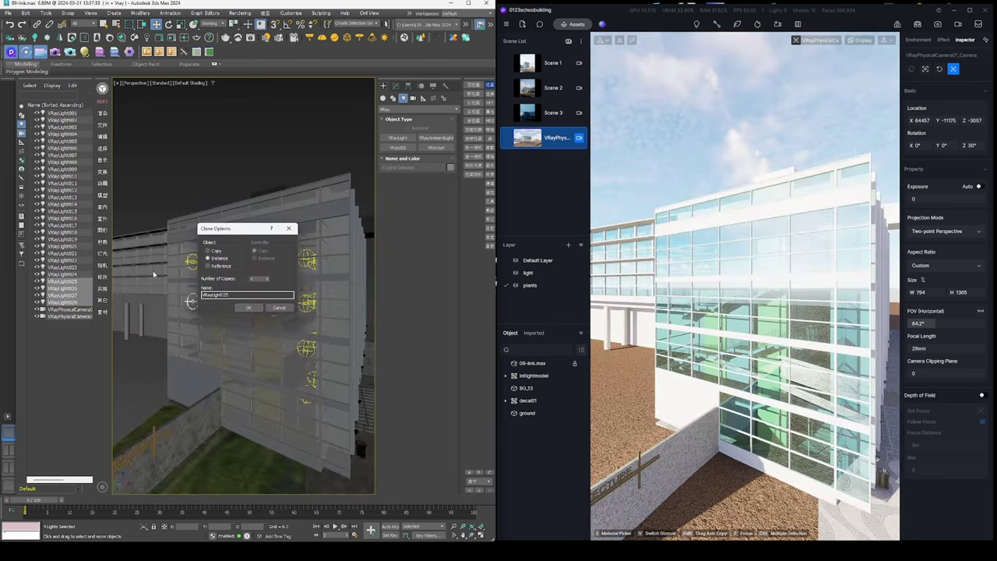
{"action": "left_click", "coordinate": [248, 307]}
{"action": "middle_click_drag", "start_coordinate": [248, 307], "coordinate": [247, 194], "text": "alt"}
{"action": "scroll", "coordinate": [248, 118], "scroll_direction": "down", "scroll_amount": 5}
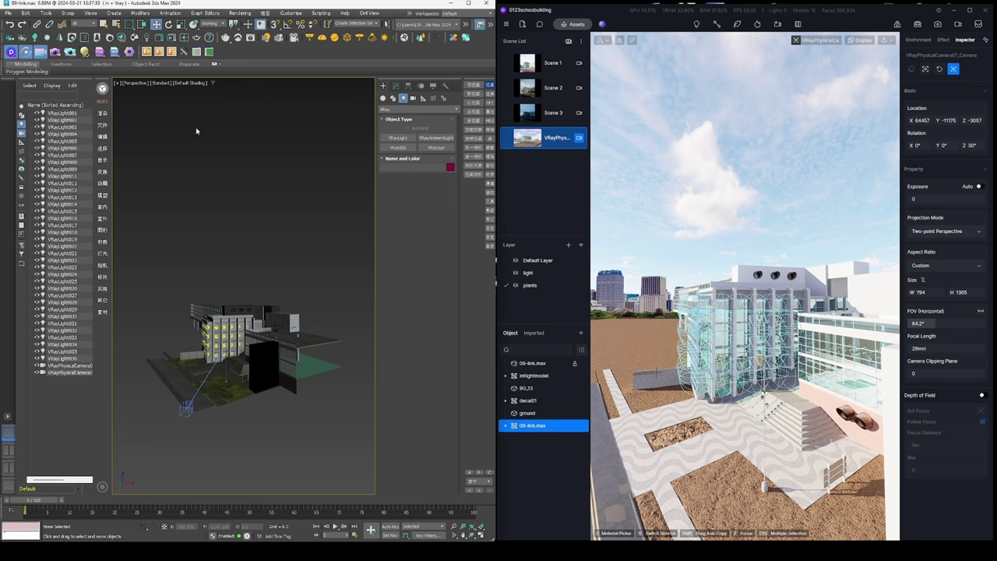
- Select all the sphere lights and check the corresponding synced light groups in D5 Render
{"action": "key", "text": "ctrl+q"}
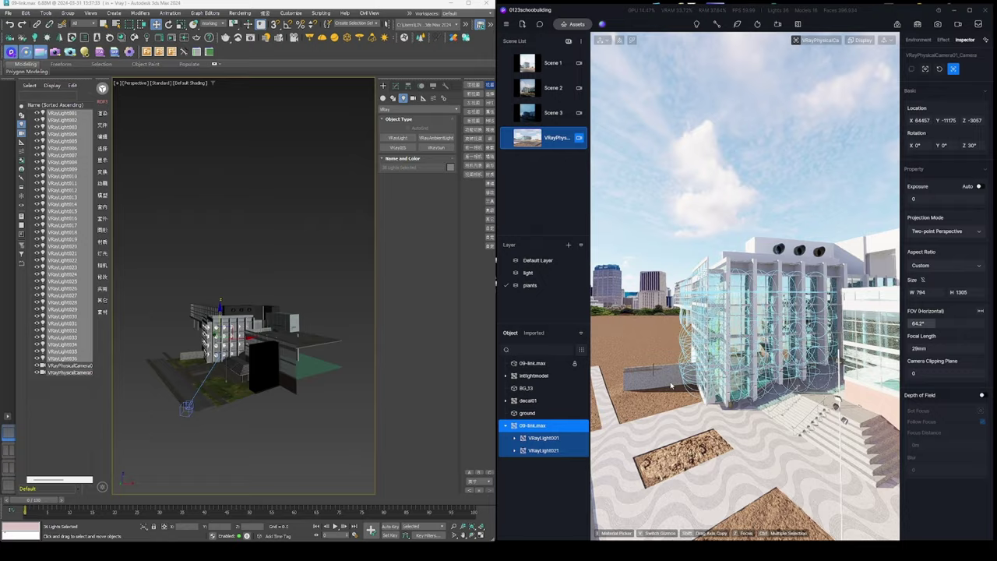
{"action": "key", "text": "z"}
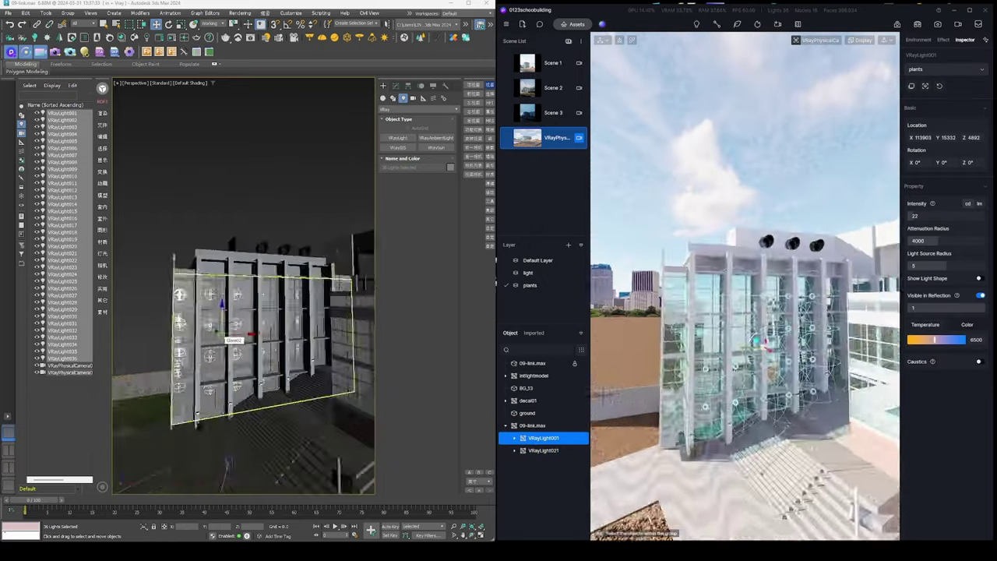
{"action": "double_click", "coordinate": [532, 425]}
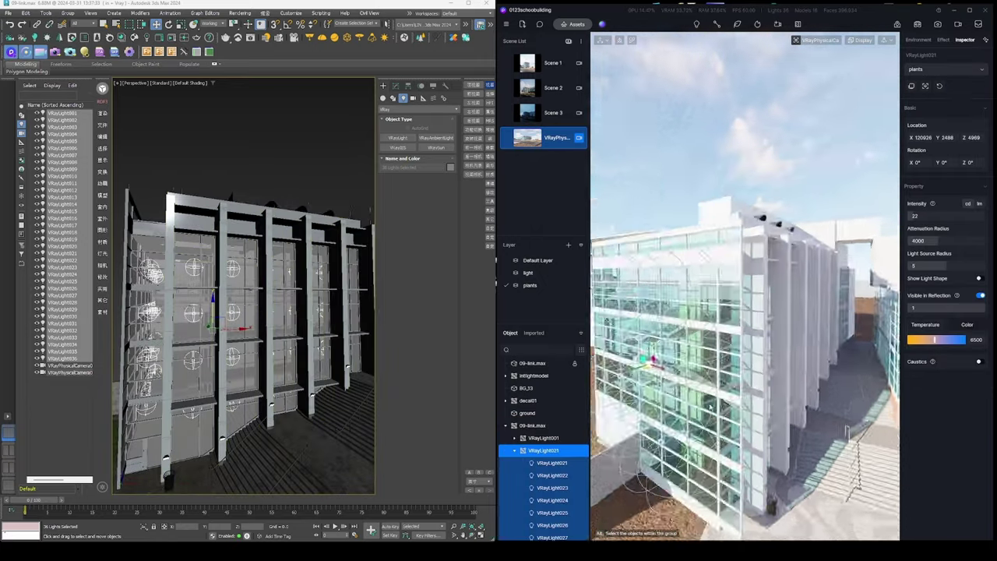
{"action": "key", "text": "ctrl+d"}
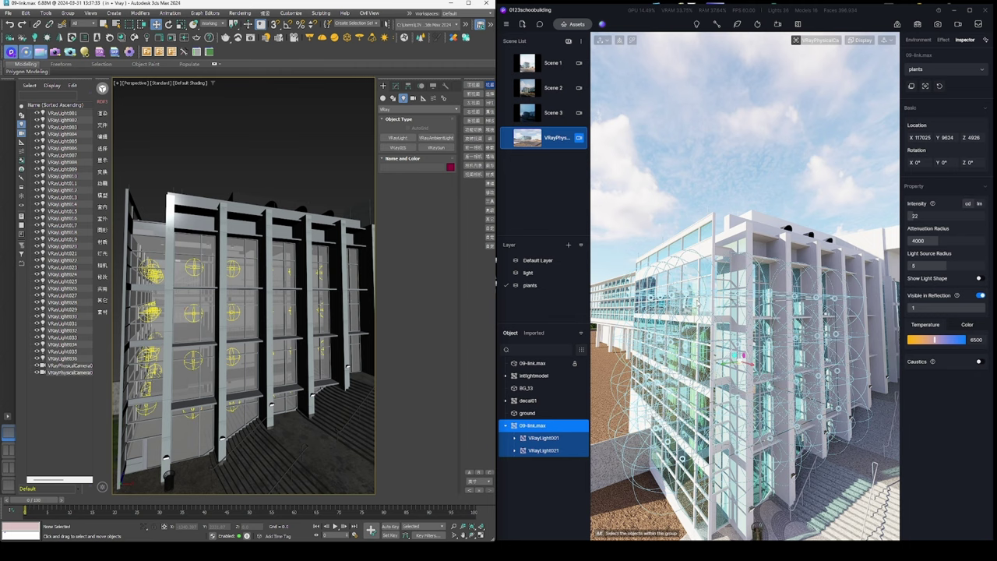
- Maximize D5 Render and set the VRay physical camera's focal length to 24 mm
{"action": "left_click", "coordinate": [969, 10]}
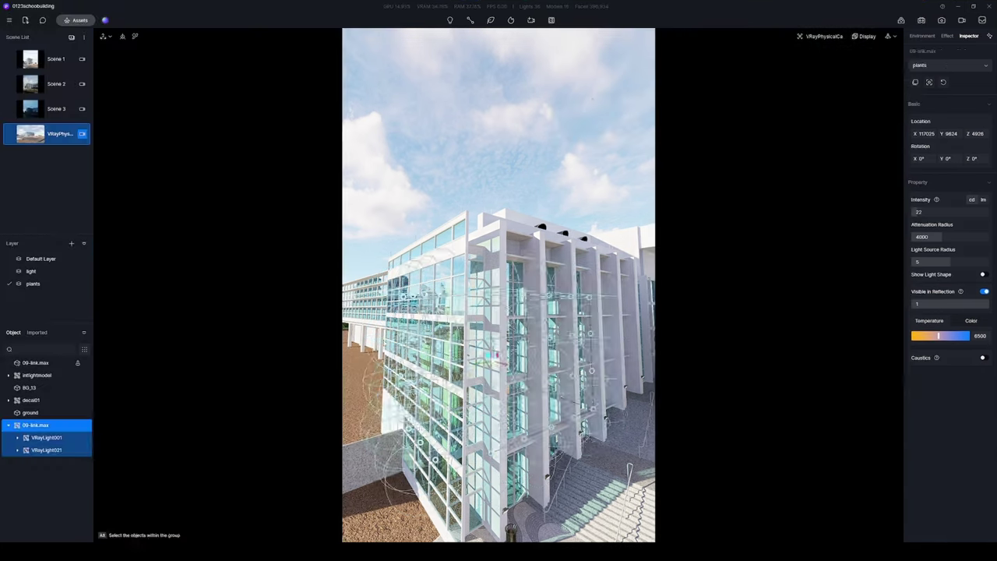
{"action": "left_click", "coordinate": [825, 36]}
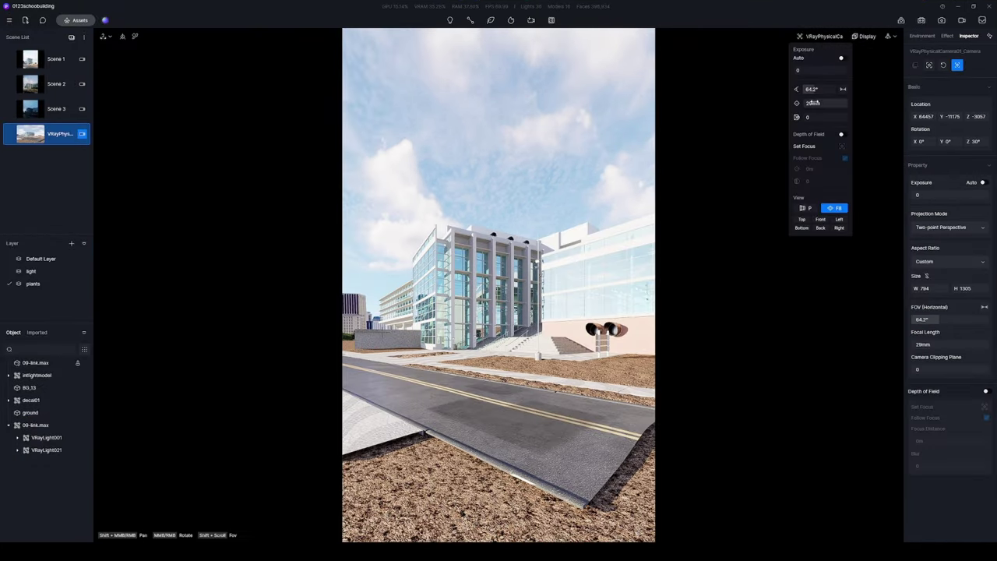
{"action": "type", "text": "24"}
{"action": "key", "text": "Return"}
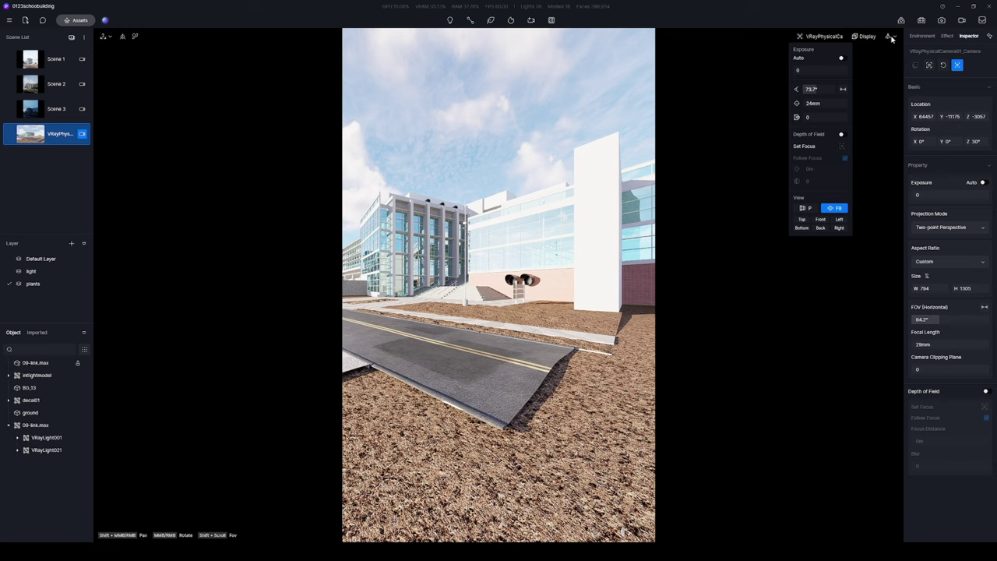
- Switch to walk navigation, frame the building from across the street at 26 mm focal length, and save the view as a new scene
{"action": "left_click", "coordinate": [887, 36]}
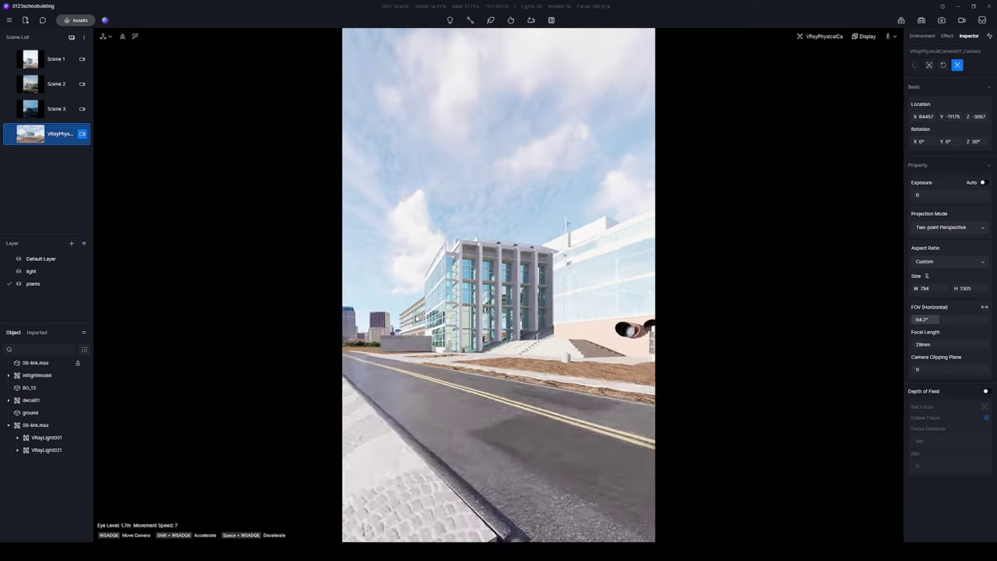
{"action": "scroll", "coordinate": [591, 225], "scroll_direction": "down", "scroll_amount": 2}
{"action": "mouse_move", "coordinate": [608, 218]}
{"action": "right_mouse_down"}
{"action": "mouse_move", "coordinate": [551, 248]}
{"action": "mouse_move", "coordinate": [538, 343]}
{"action": "mouse_move", "coordinate": [553, 235]}
{"action": "mouse_move", "coordinate": [592, 218]}
{"action": "right_mouse_up"}
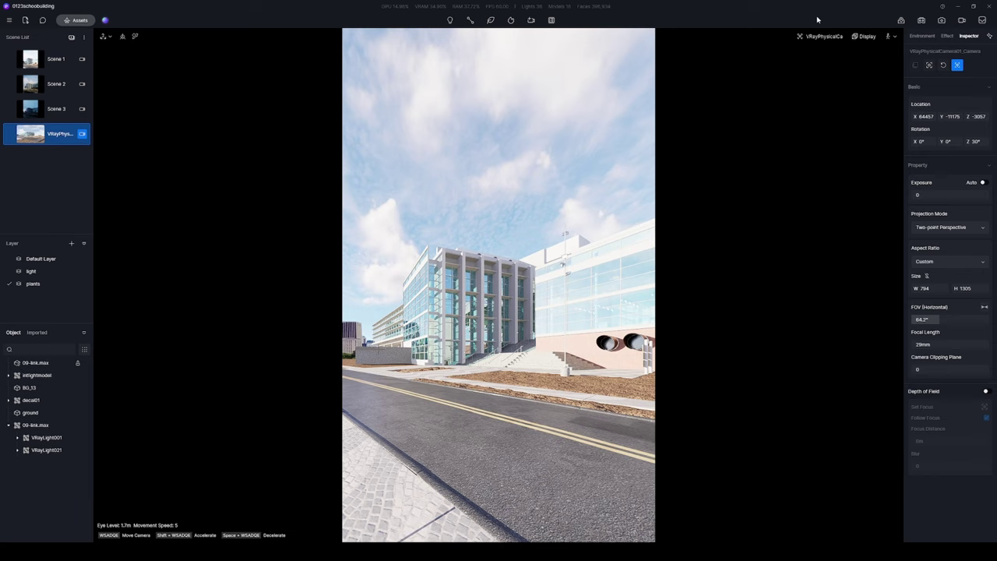
{"action": "left_click", "coordinate": [824, 36]}
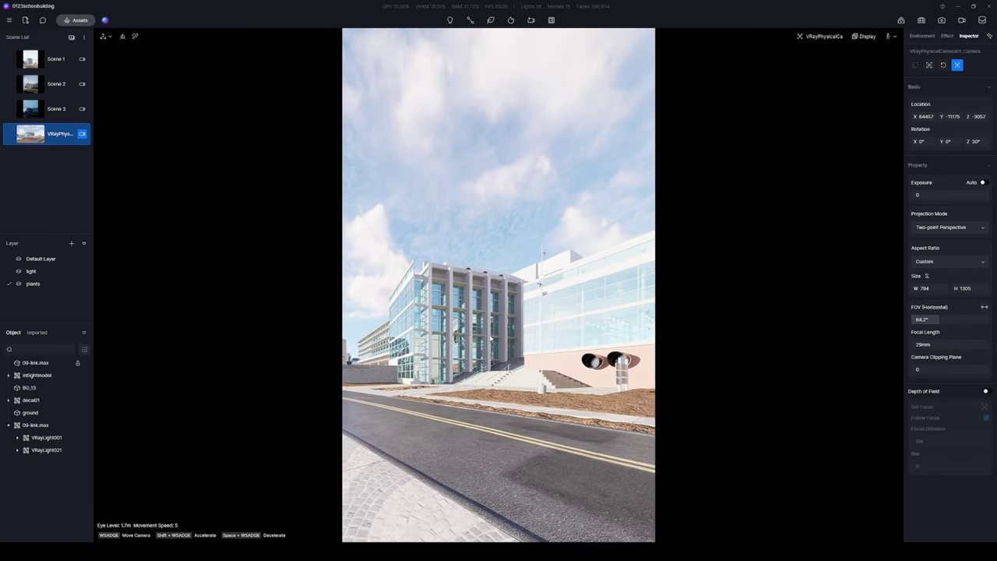
{"action": "right_click_drag", "start_coordinate": [491, 337], "coordinate": [354, 290]}
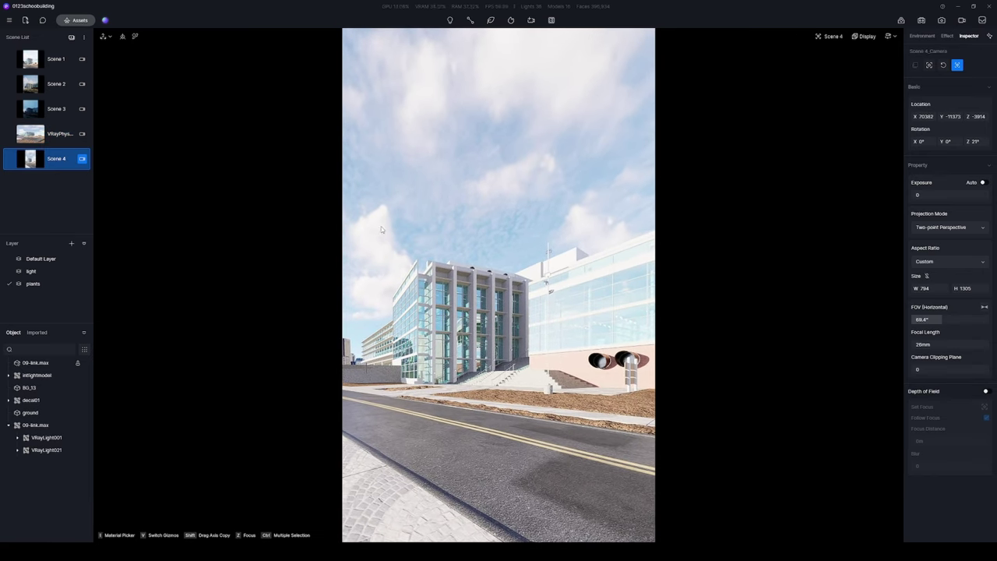
{"action": "left_click", "coordinate": [934, 336]}
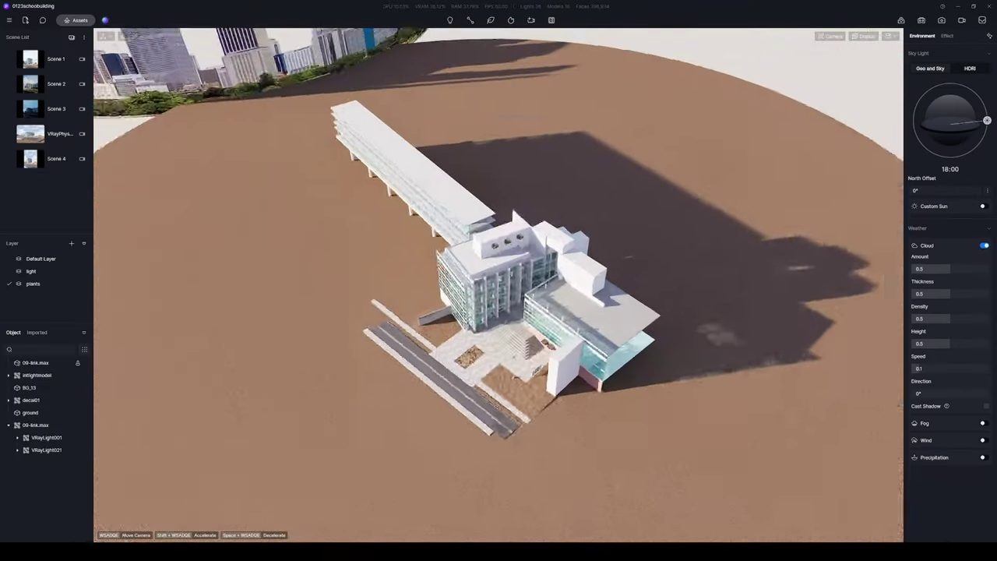
- Add the Urban Daytime View 01 model from the recent online assets to the scene
{"action": "left_click", "coordinate": [76, 19]}
{"action": "left_click_drag", "start_coordinate": [363, 54], "coordinate": [354, 64]}
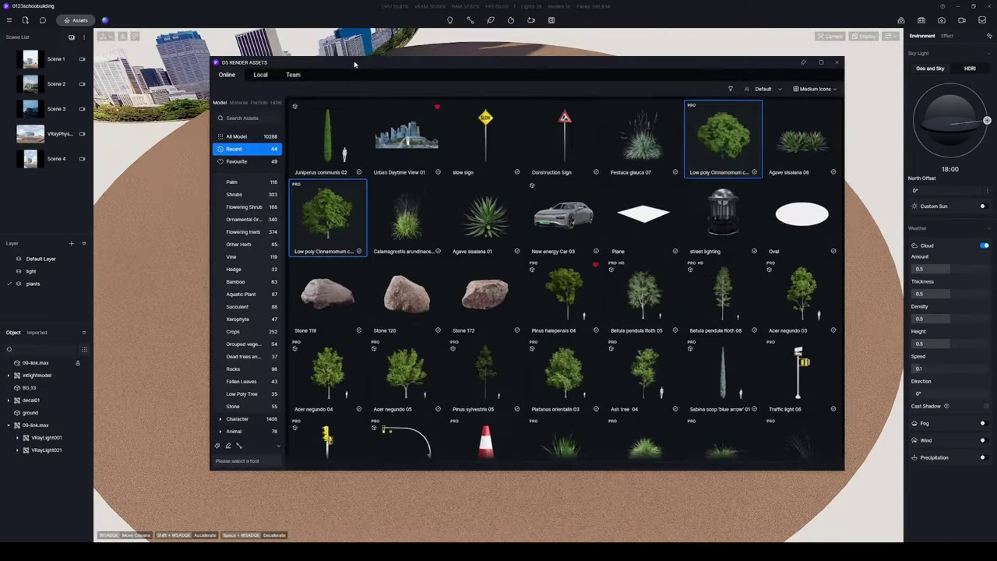
{"action": "left_click", "coordinate": [404, 150]}
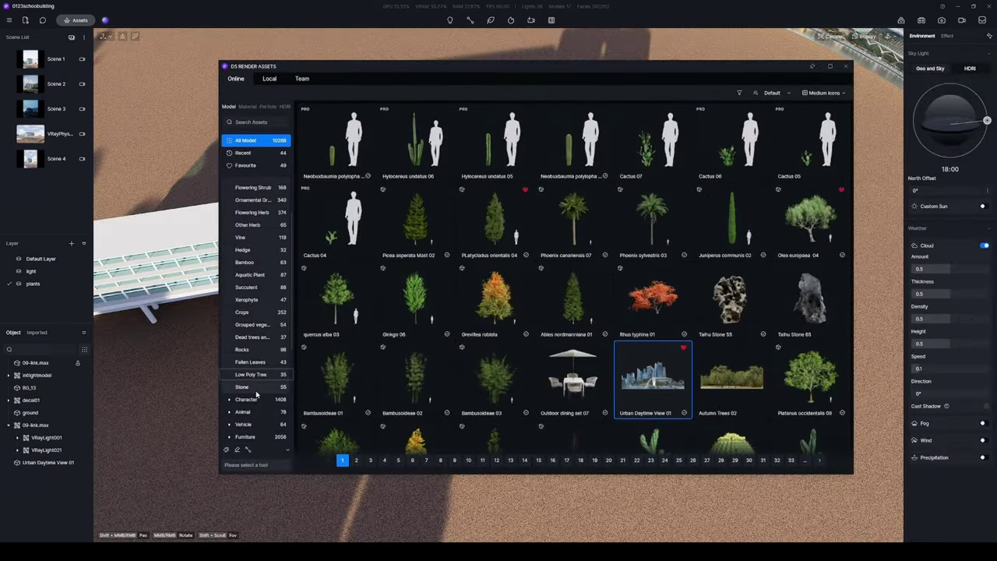
- Brush-scatter six low poly Cinnamomum, Metasequoia and Dracontomelon trees over the ground around the building
{"action": "left_click", "coordinate": [253, 375]}
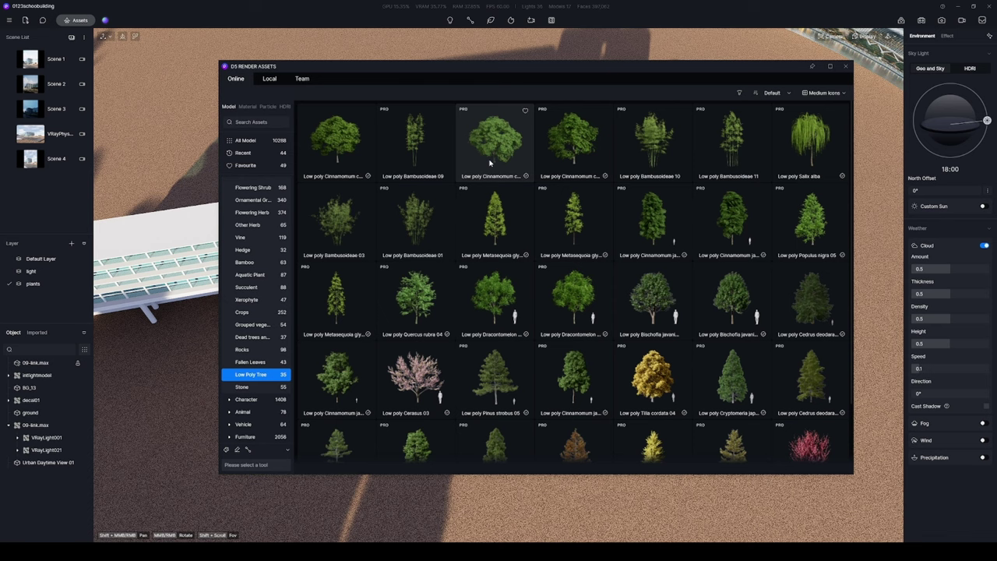
{"action": "left_click", "coordinate": [226, 451]}
{"action": "left_click", "coordinate": [494, 140]}
{"action": "left_click", "coordinate": [598, 139]}
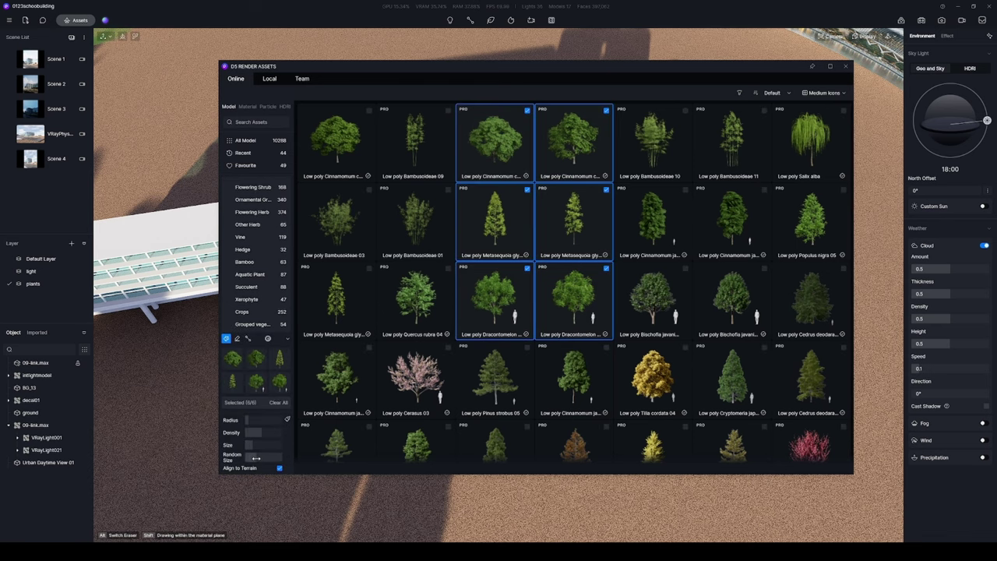
{"action": "scroll", "coordinate": [564, 233], "scroll_direction": "down", "scroll_amount": 5}
{"action": "mouse_move", "coordinate": [250, 183]}
{"action": "left_mouse_down"}
{"action": "mouse_move", "coordinate": [556, 122]}
{"action": "mouse_move", "coordinate": [694, 364]}
{"action": "mouse_move", "coordinate": [296, 249]}
{"action": "mouse_move", "coordinate": [367, 411]}
{"action": "left_mouse_up"}
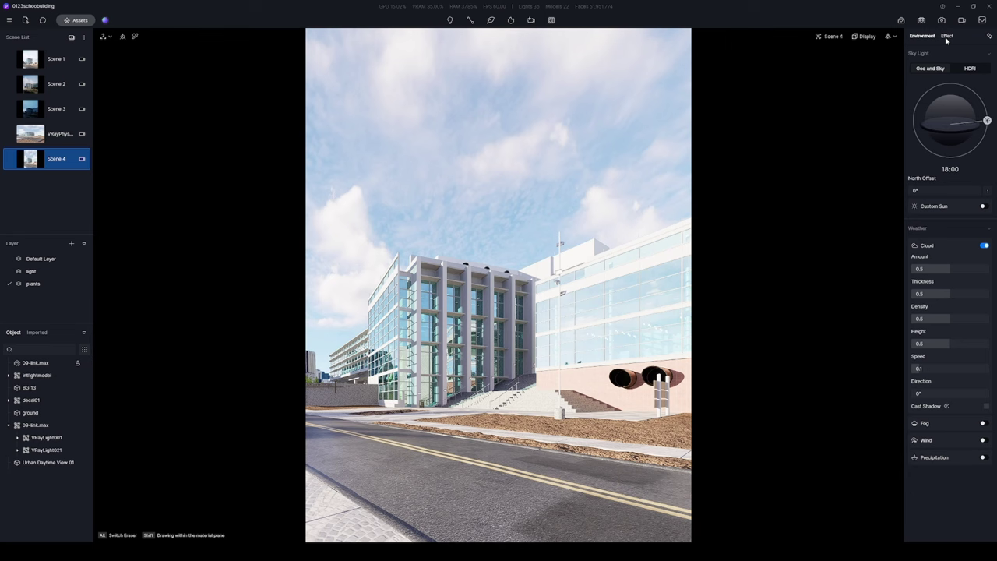
- Light Scene 4 with the custom HDRI 纯蓝天白光_16k and rotate it to about 303°
{"action": "left_click", "coordinate": [969, 68]}
{"action": "left_click", "coordinate": [950, 117]}
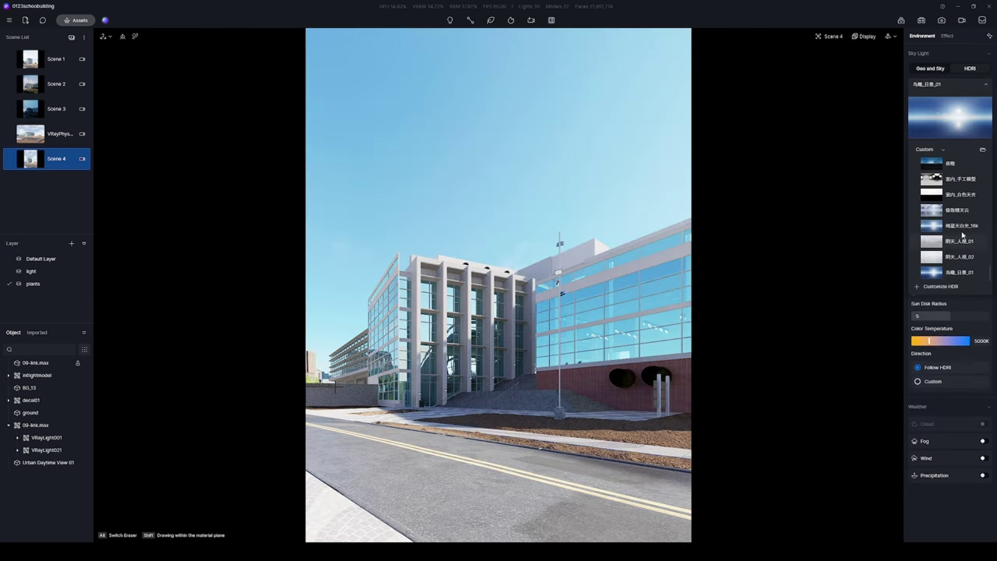
{"action": "left_click", "coordinate": [960, 227]}
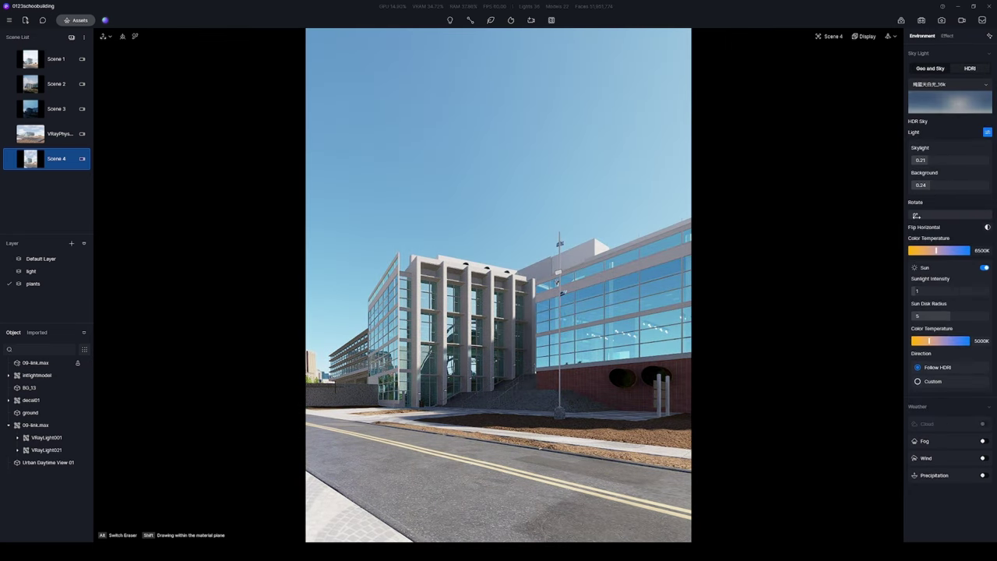
{"action": "left_click_drag", "start_coordinate": [916, 215], "coordinate": [973, 227]}
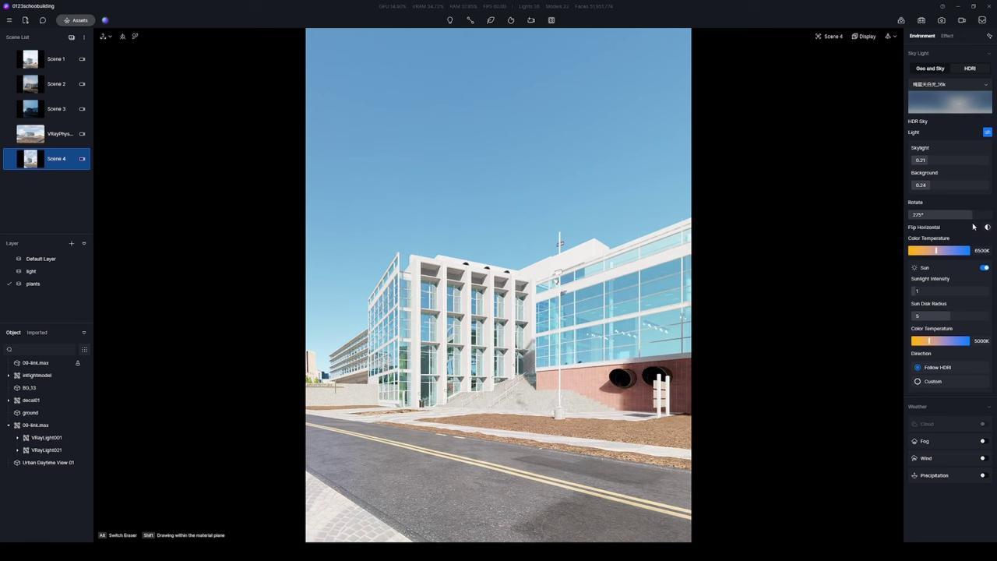
{"action": "left_click_drag", "start_coordinate": [977, 225], "coordinate": [979, 226]}
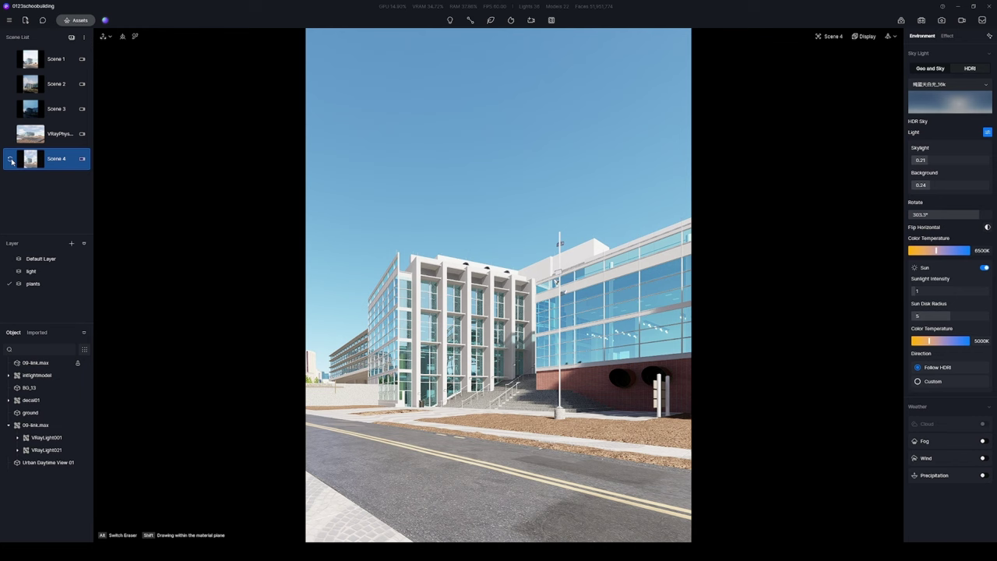
- Grade Scene 4 with exposure -0.3, contrast -0.04, vignette 0.15, chromatic aberration 0.15 and saturation -0.06
{"action": "left_click", "coordinate": [947, 36]}
{"action": "left_click_drag", "start_coordinate": [947, 164], "coordinate": [939, 164]}
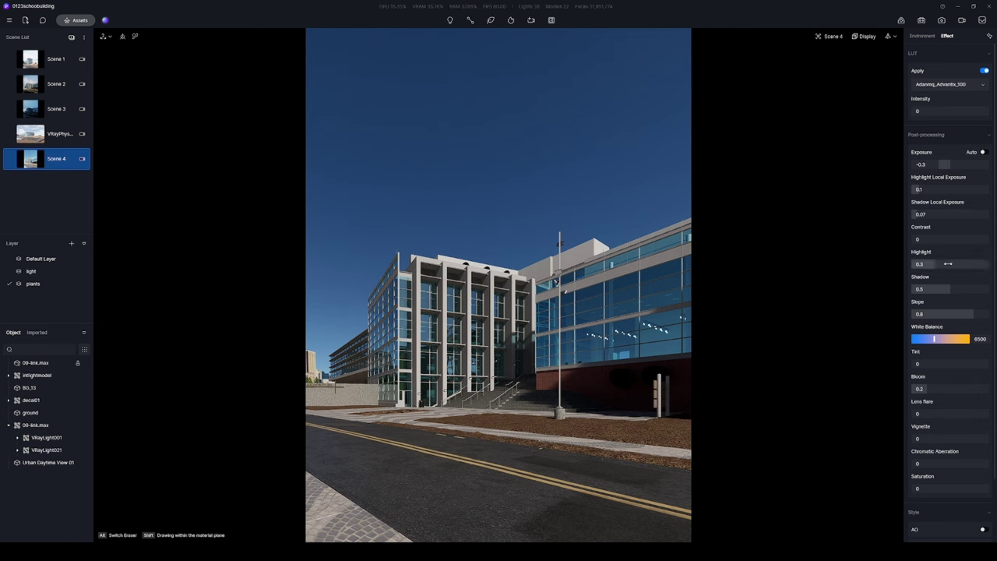
{"action": "left_click_drag", "start_coordinate": [955, 239], "coordinate": [942, 239]}
{"action": "scroll", "coordinate": [926, 350], "scroll_direction": "down", "scroll_amount": 1}
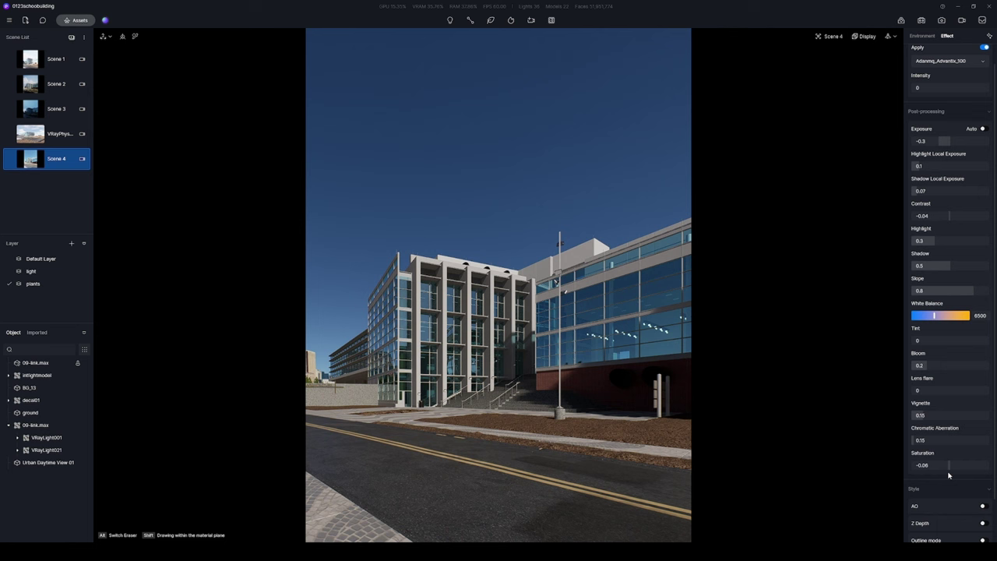
{"action": "left_click", "coordinate": [921, 36]}
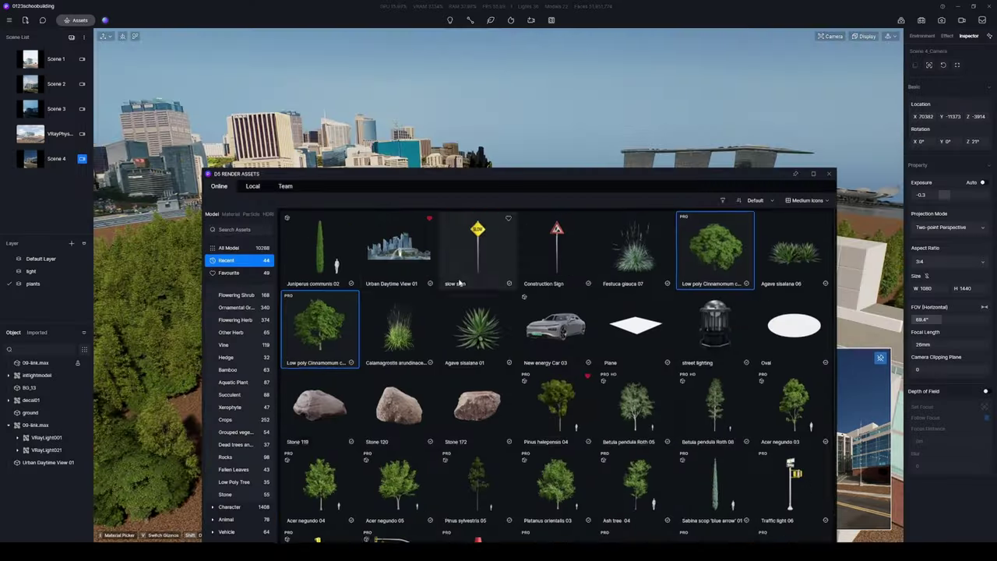
- Place Acer negundo trees around the building and line the roadside planting bed with a stone path of number 120 and size 0.52
{"action": "left_click_drag", "start_coordinate": [706, 175], "coordinate": [658, 74]}
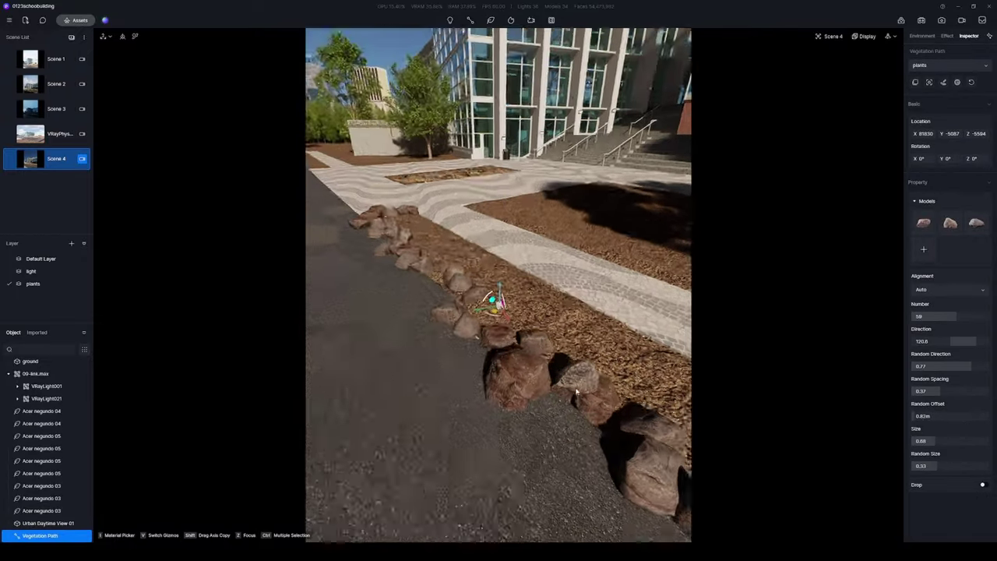
{"action": "left_click_drag", "start_coordinate": [965, 317], "coordinate": [949, 317]}
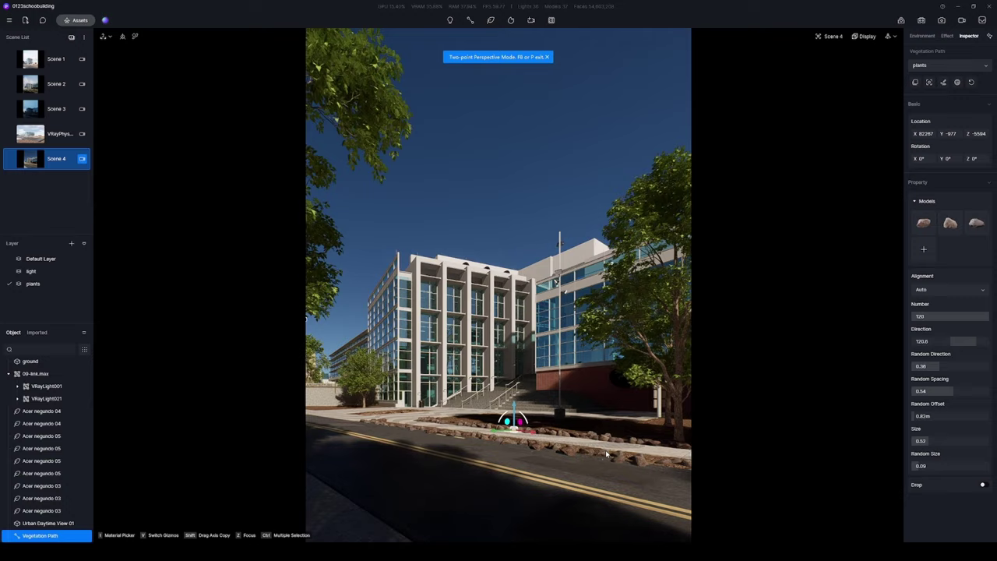
{"action": "key", "text": "Escape"}
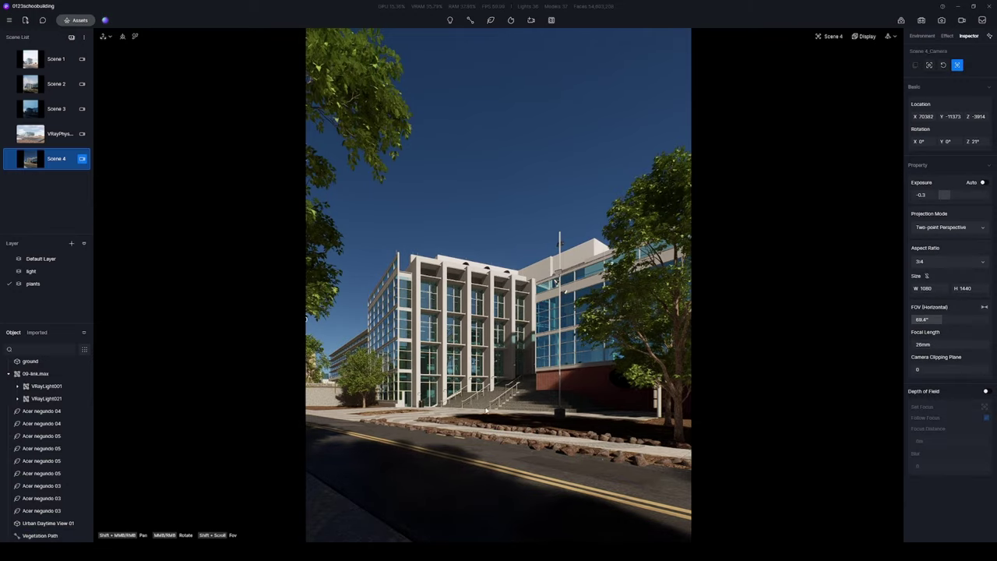
- Brush-scatter ornamental grasses over the stone-edged roadside beds and the mulch bed beside the sign wall
{"action": "left_click", "coordinate": [78, 20]}
{"action": "scroll", "coordinate": [438, 379], "scroll_direction": "down", "scroll_amount": 3}
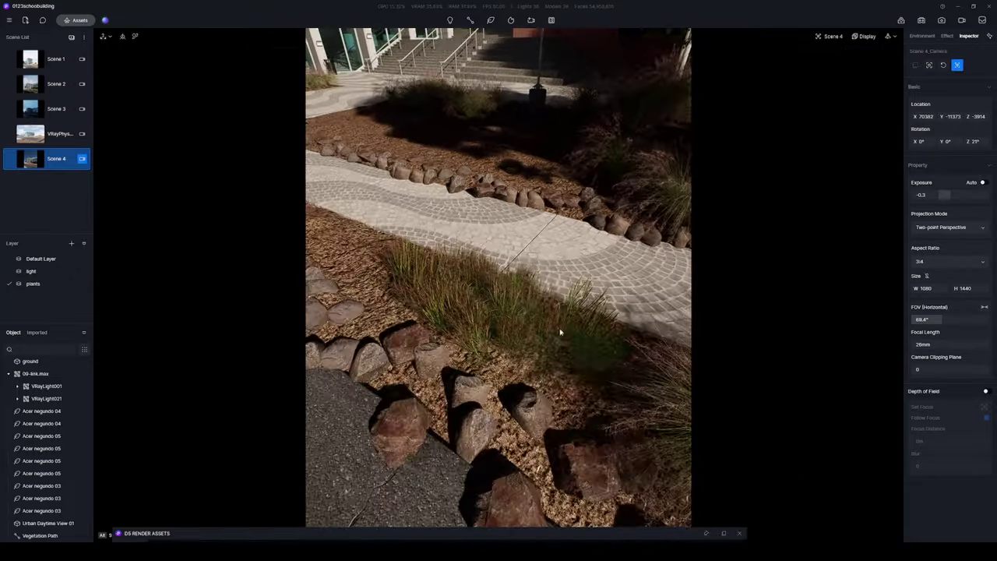
{"action": "mouse_move", "coordinate": [559, 332]}
{"action": "right_mouse_down"}
{"action": "mouse_move", "coordinate": [646, 340]}
{"action": "mouse_move", "coordinate": [569, 403]}
{"action": "mouse_move", "coordinate": [429, 316]}
{"action": "mouse_move", "coordinate": [384, 271]}
{"action": "mouse_move", "coordinate": [475, 315]}
{"action": "mouse_move", "coordinate": [538, 307]}
{"action": "mouse_move", "coordinate": [562, 384]}
{"action": "right_mouse_up"}
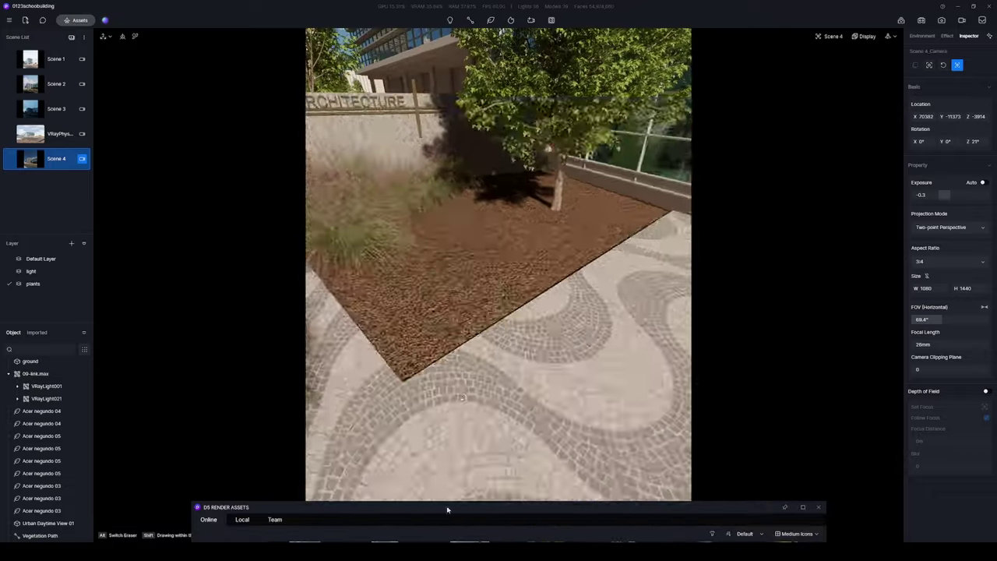
{"action": "left_click", "coordinate": [447, 509]}
{"action": "left_click", "coordinate": [750, 312]}
{"action": "left_click_drag", "start_coordinate": [445, 252], "coordinate": [563, 327]}
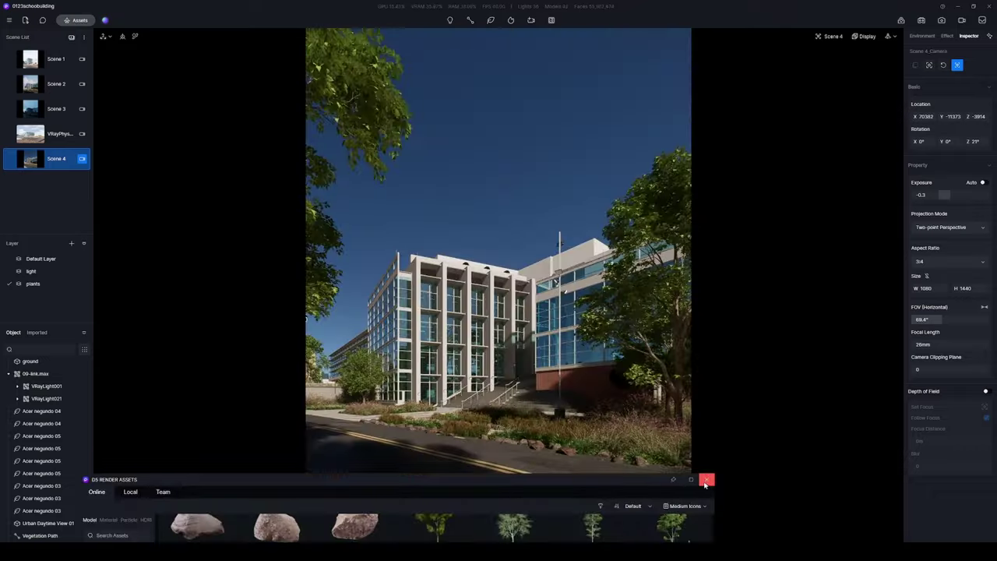
- Fill the planting beds in front of the entrance with more Calamagrostis, Agave sisalana 06 and Agave sisalana 01
{"action": "left_click", "coordinate": [690, 479]}
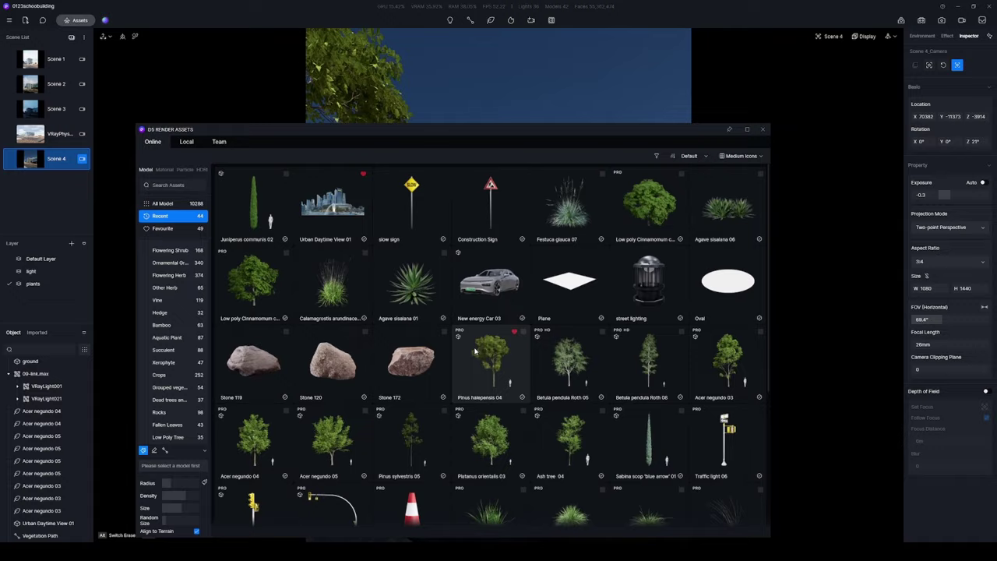
{"action": "left_click", "coordinate": [333, 281]}
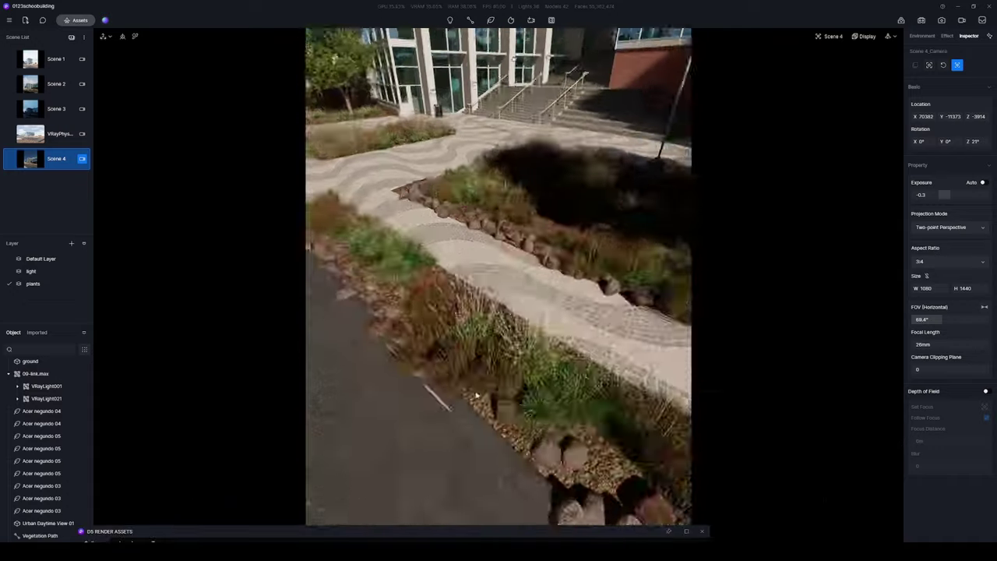
{"action": "scroll", "coordinate": [534, 269], "scroll_direction": "up", "scroll_amount": 5}
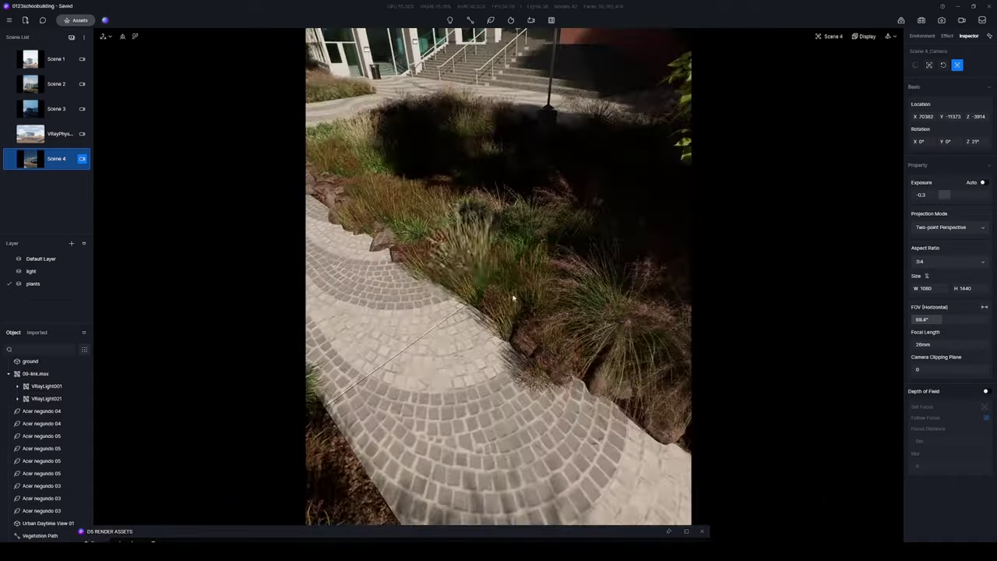
{"action": "scroll", "coordinate": [513, 298], "scroll_direction": "up", "scroll_amount": 5}
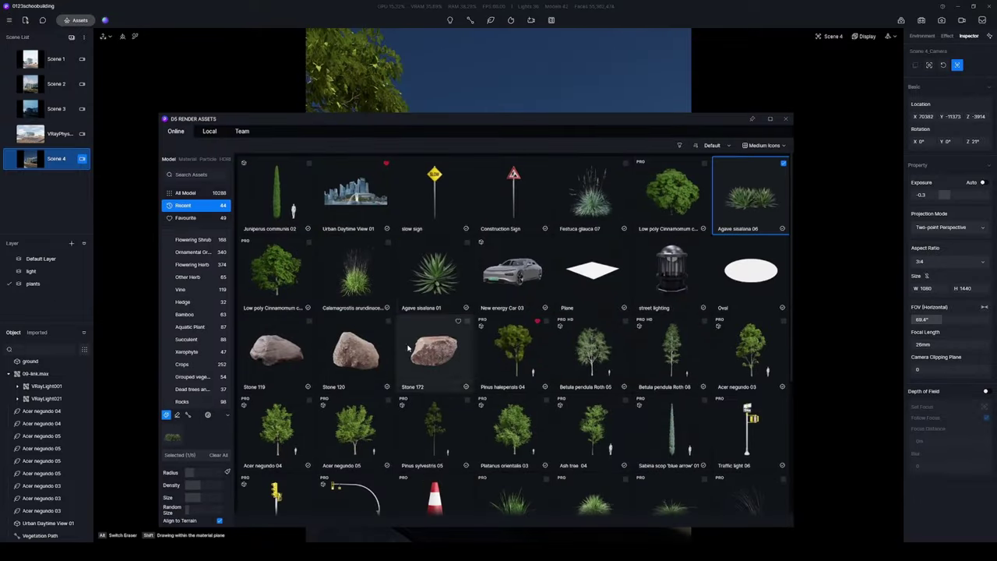
{"action": "left_click", "coordinate": [434, 272]}
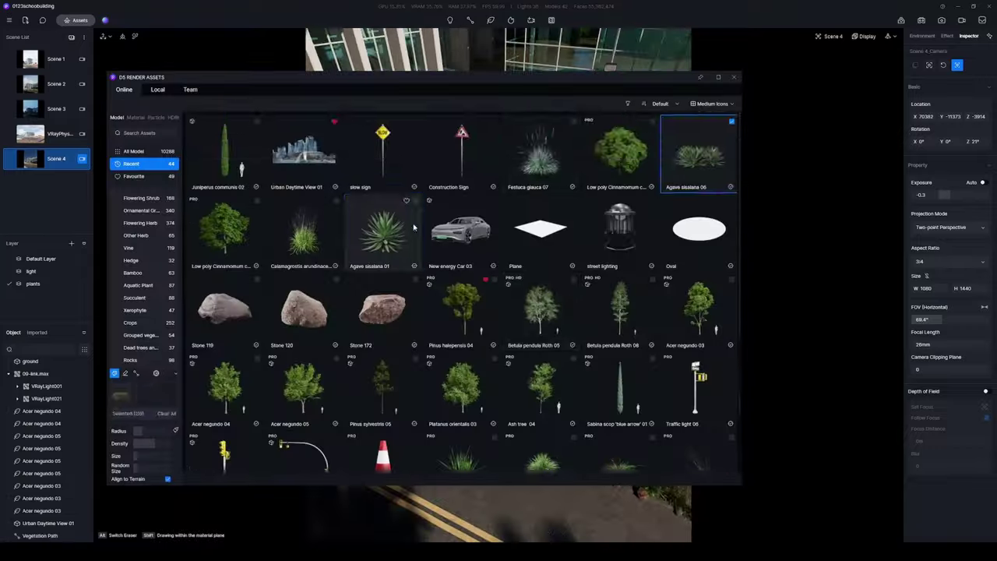
{"action": "scroll", "coordinate": [674, 298], "scroll_direction": "down", "scroll_amount": 3}
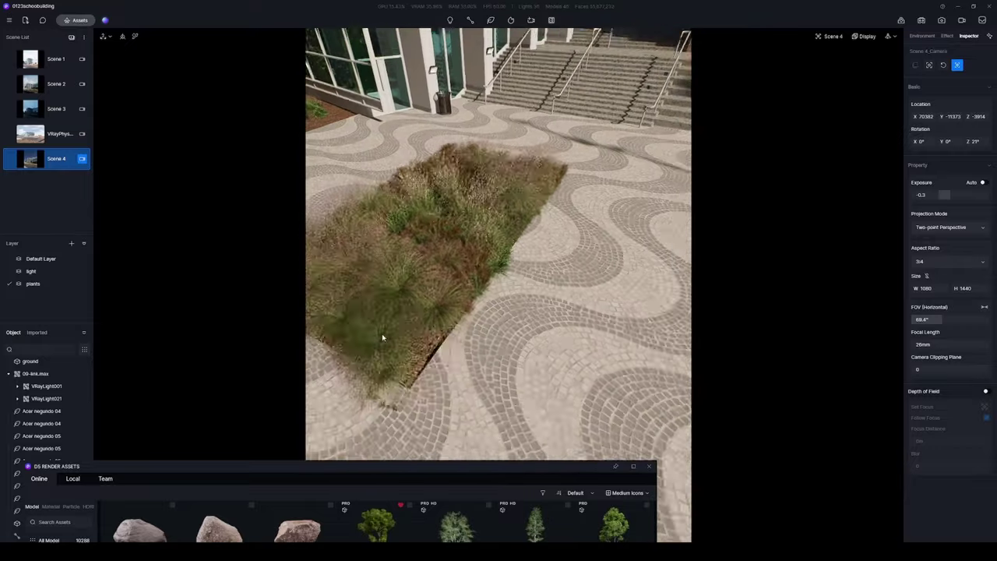
{"action": "right_click", "coordinate": [561, 483]}
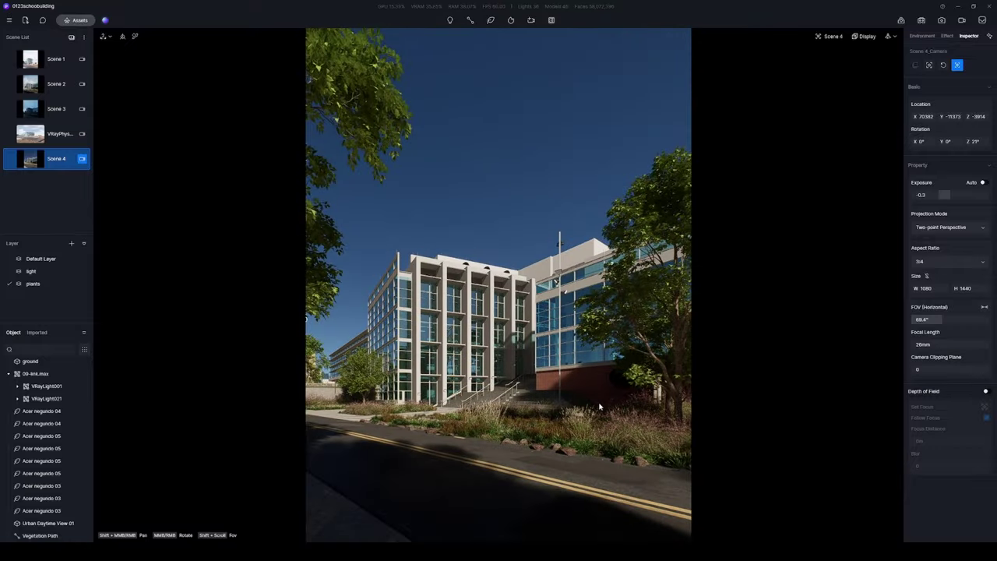
- Place the slow sign and Construction Sign models along the roadside planting bed
{"action": "left_click", "coordinate": [972, 316]}
{"action": "left_click", "coordinate": [568, 423]}
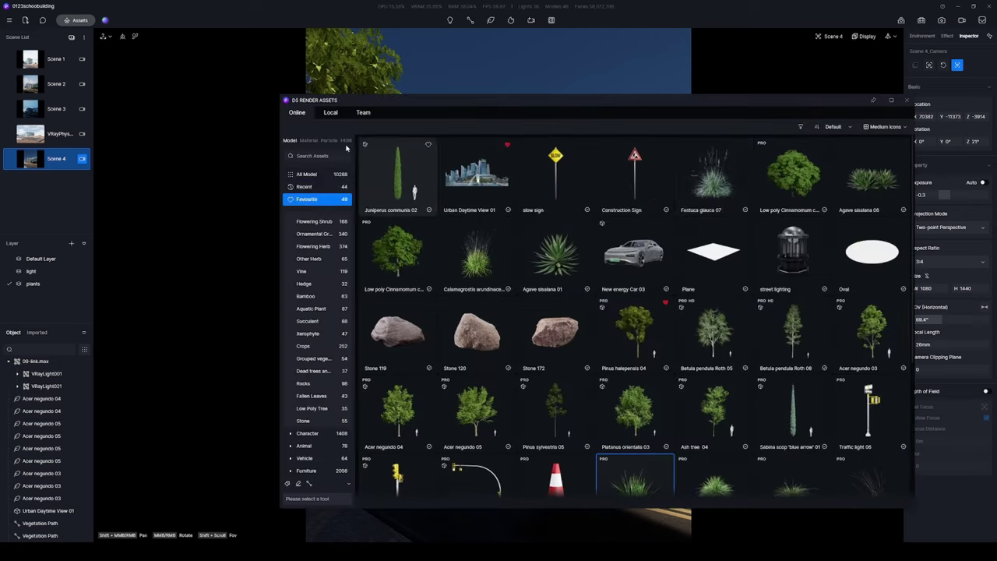
{"action": "left_click", "coordinate": [545, 167]}
- Populate the plaza and entrance stairs with standing and sitting people from the slightly moving character assets
{"action": "left_click_drag", "start_coordinate": [600, 99], "coordinate": [721, 69]}
{"action": "left_click", "coordinate": [223, 198]}
{"action": "left_click", "coordinate": [232, 285]}
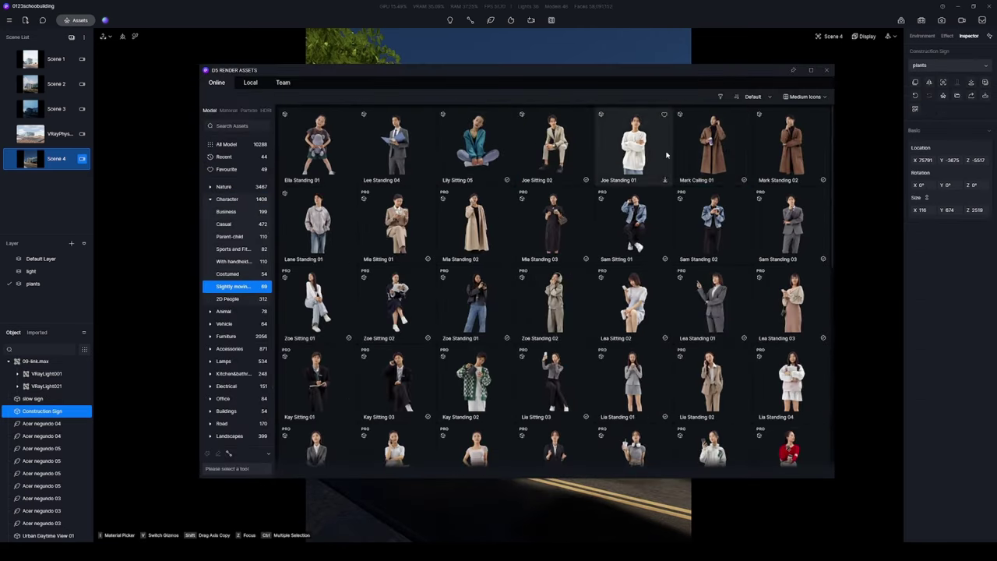
{"action": "left_click", "coordinate": [666, 155]}
{"action": "left_click", "coordinate": [434, 436]}
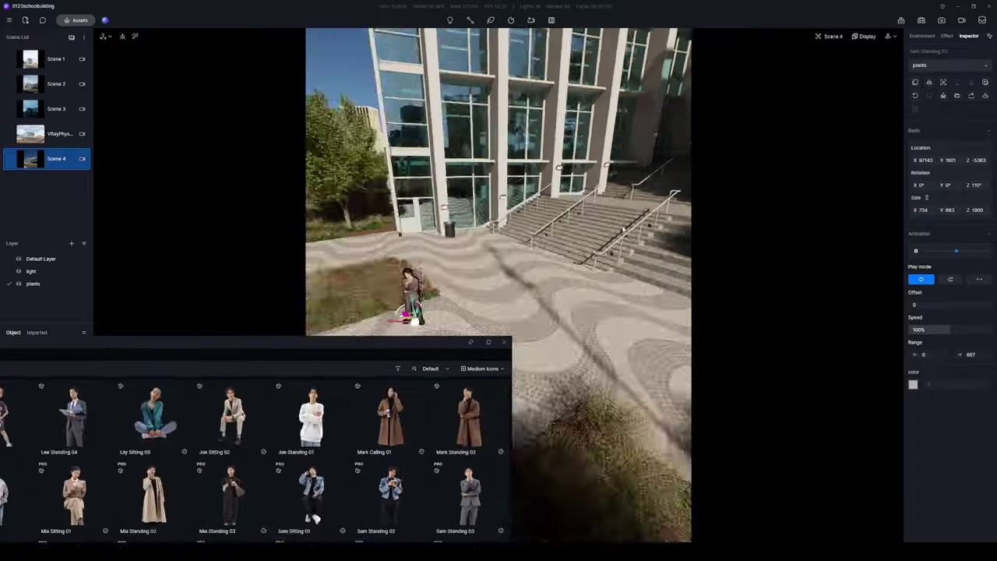
{"action": "left_click_drag", "start_coordinate": [233, 342], "coordinate": [156, 134]}
{"action": "left_click", "coordinate": [292, 410]}
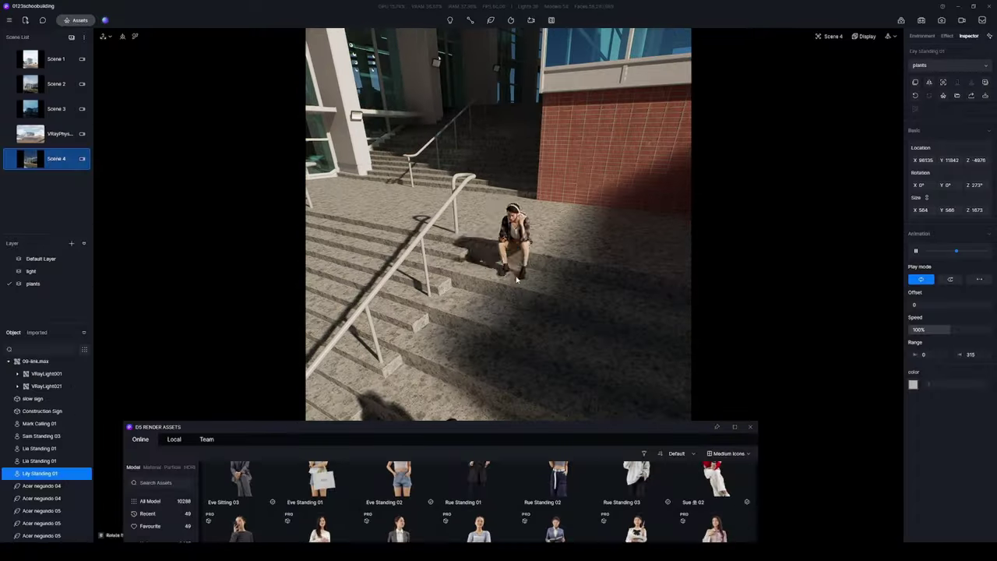
{"action": "left_click_drag", "start_coordinate": [503, 422], "coordinate": [549, 78]}
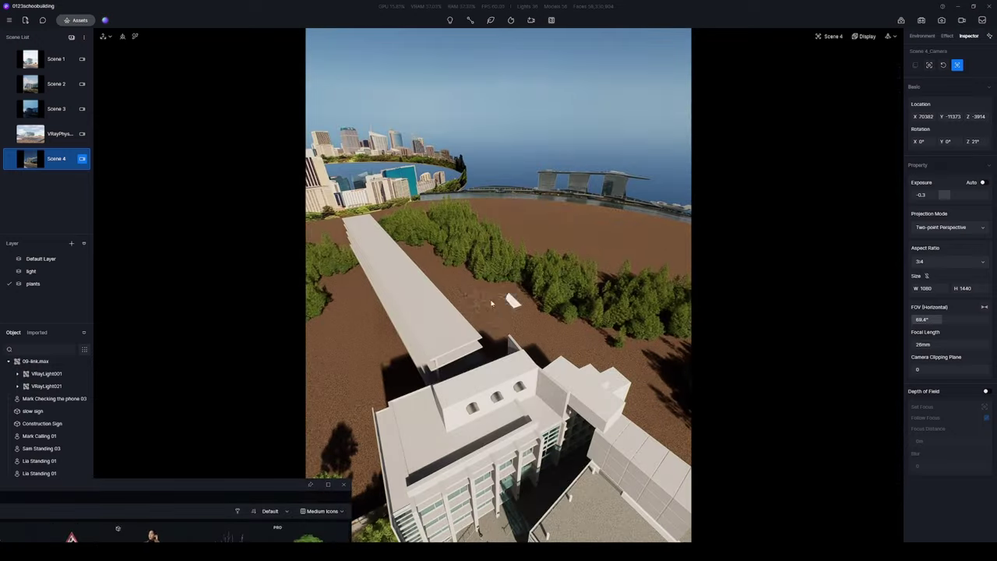
- Add a Plane model behind the building, stand it upright at 90° and enlarge it to about 622402 to cover the sky
{"action": "left_click", "coordinate": [489, 362]}
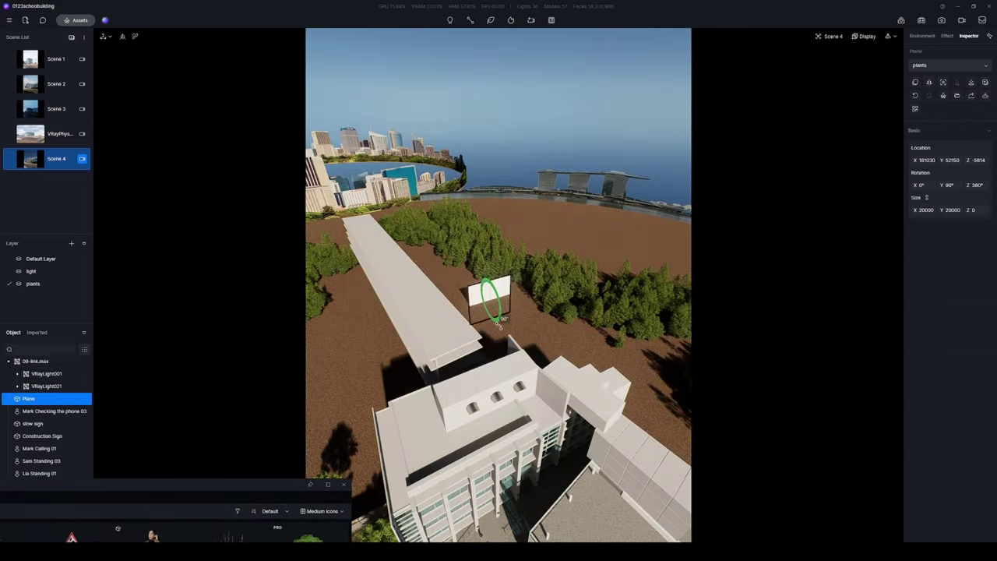
{"action": "scroll", "coordinate": [506, 241], "scroll_direction": "up", "scroll_amount": 5}
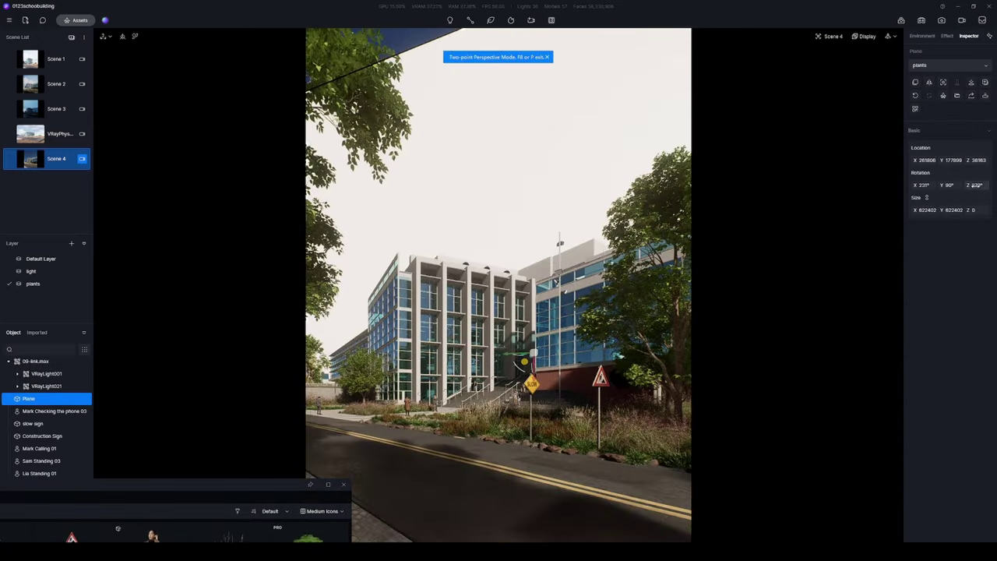
{"action": "left_click", "coordinate": [536, 187]}
- Change the sky plane's material to the Multimedia template and load a cloud image into it
{"action": "left_click", "coordinate": [534, 159]}
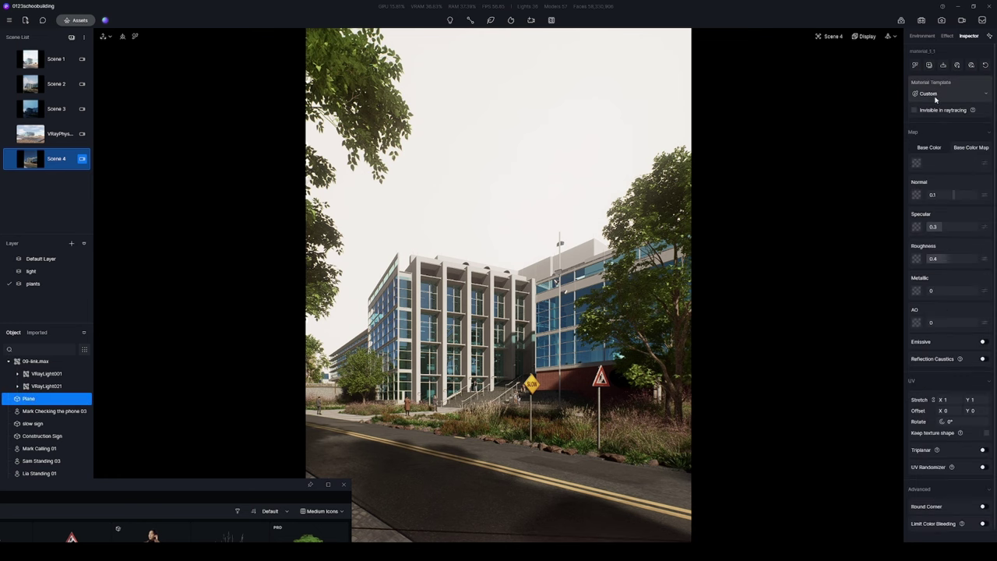
{"action": "left_click", "coordinate": [935, 94]}
{"action": "left_click", "coordinate": [939, 304]}
{"action": "left_click", "coordinate": [916, 146]}
{"action": "left_click", "coordinate": [401, 258]}
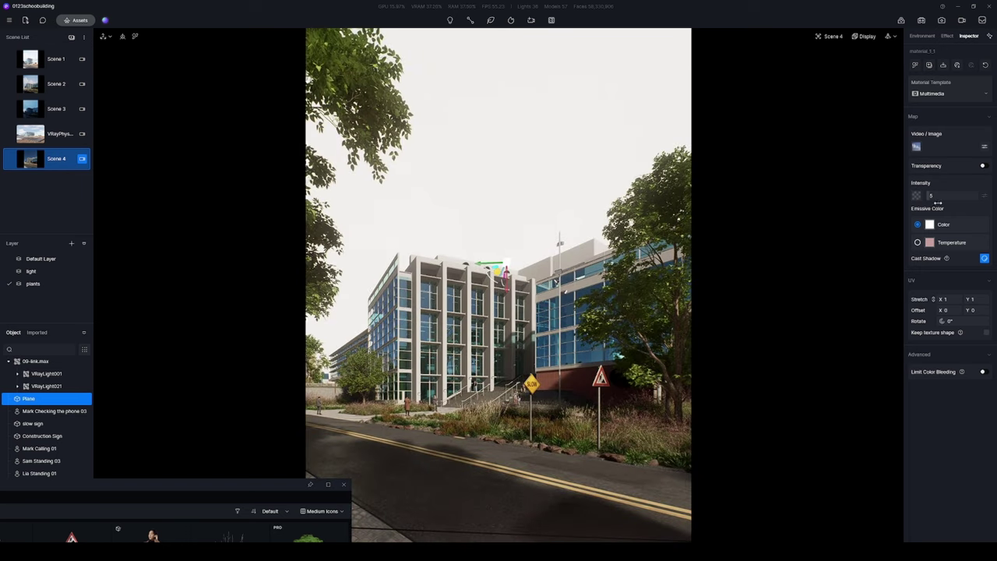
- Set the cloud material to intensity 18.8, no cast shadow, Luma Matte transparency 0.41 and texture stretch X 1.2, Y 1.5
{"action": "left_click_drag", "start_coordinate": [937, 203], "coordinate": [938, 199]}
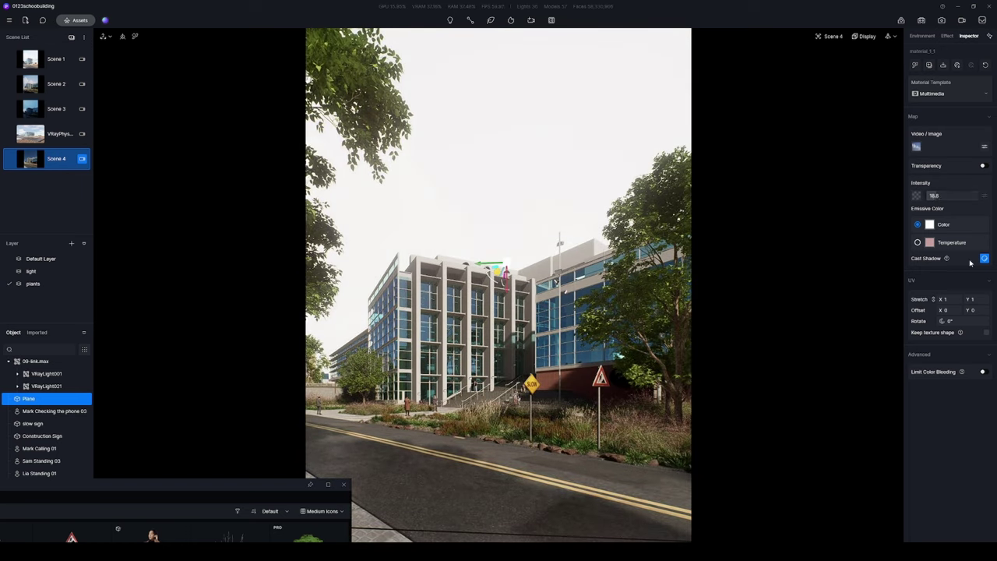
{"action": "left_click", "coordinate": [982, 165]}
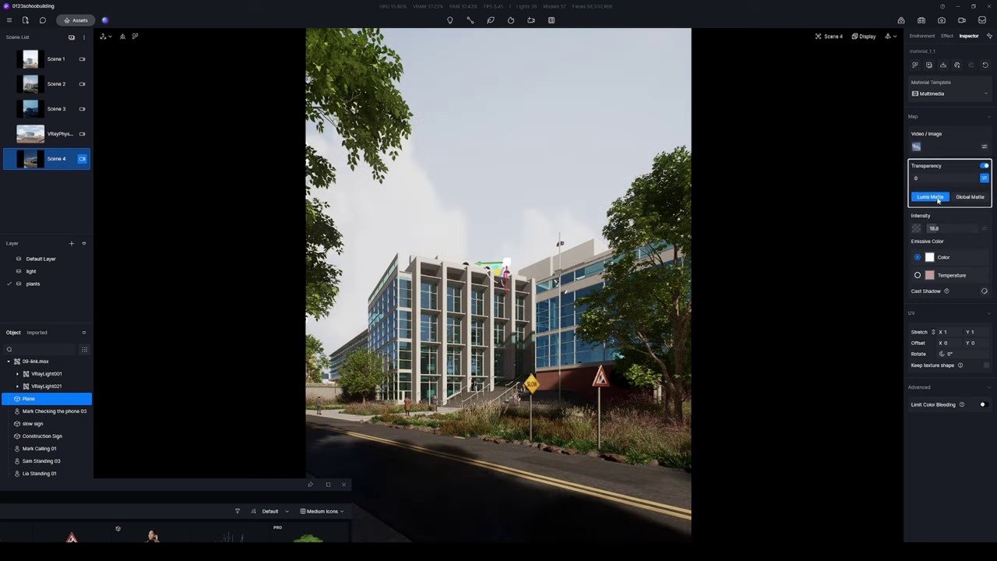
{"action": "left_click_drag", "start_coordinate": [926, 179], "coordinate": [934, 179]}
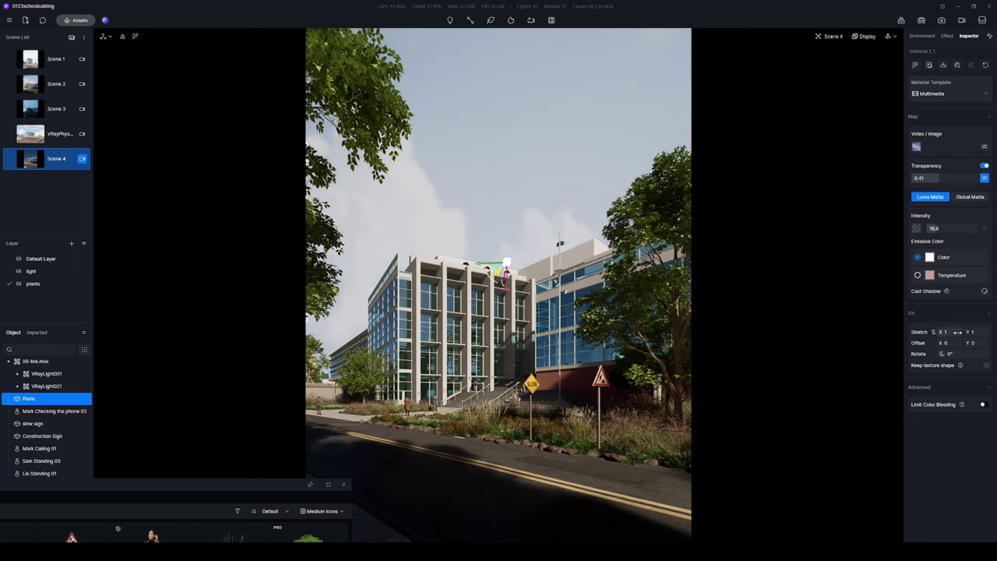
{"action": "key", "text": "Tab"}
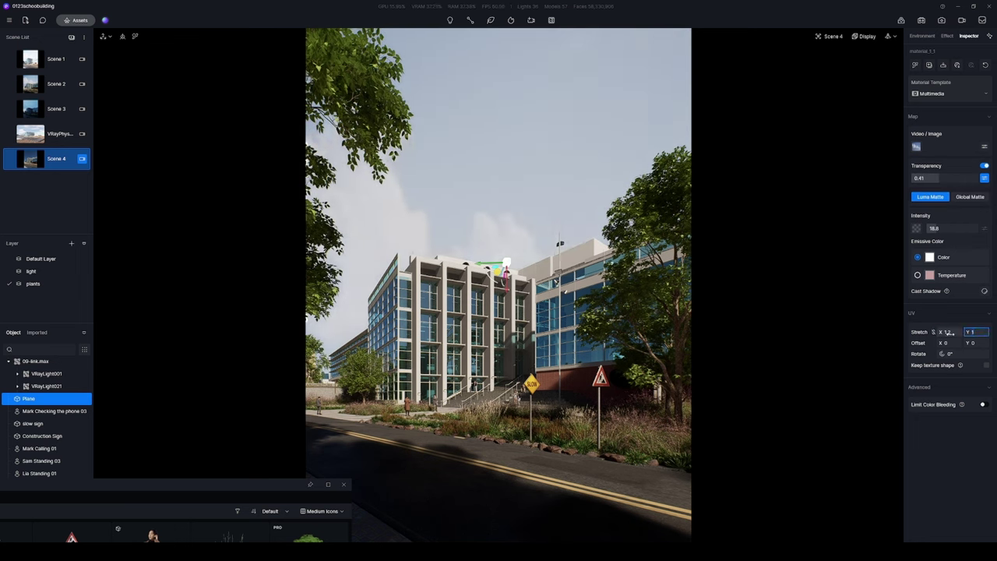
{"action": "key", "text": "Return"}
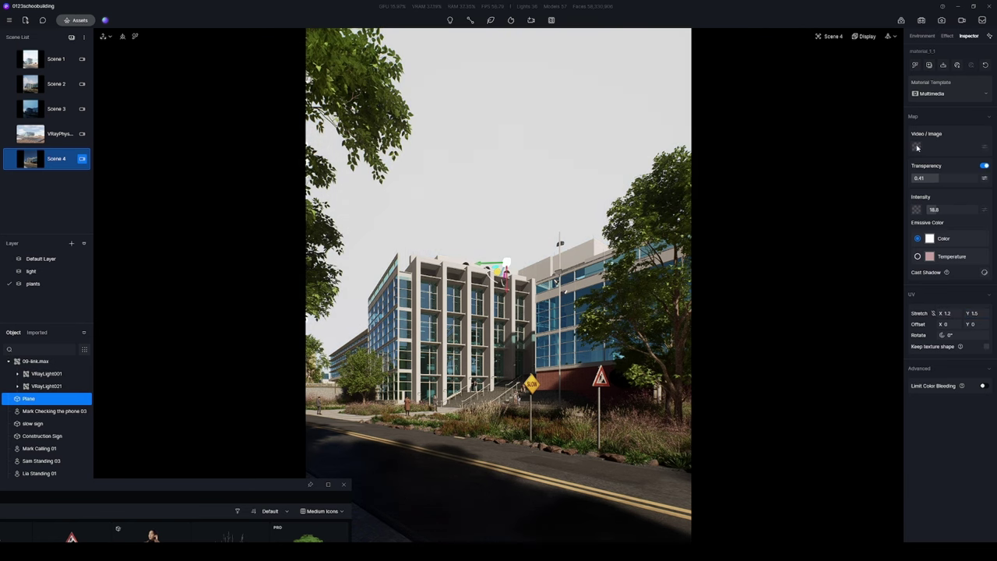
- Swap the cloud image and adjust it to contrast 27, saturation 30, transparency 0.5 and a 6500 emissive temperature
{"action": "left_click", "coordinate": [983, 147]}
{"action": "left_click", "coordinate": [918, 326]}
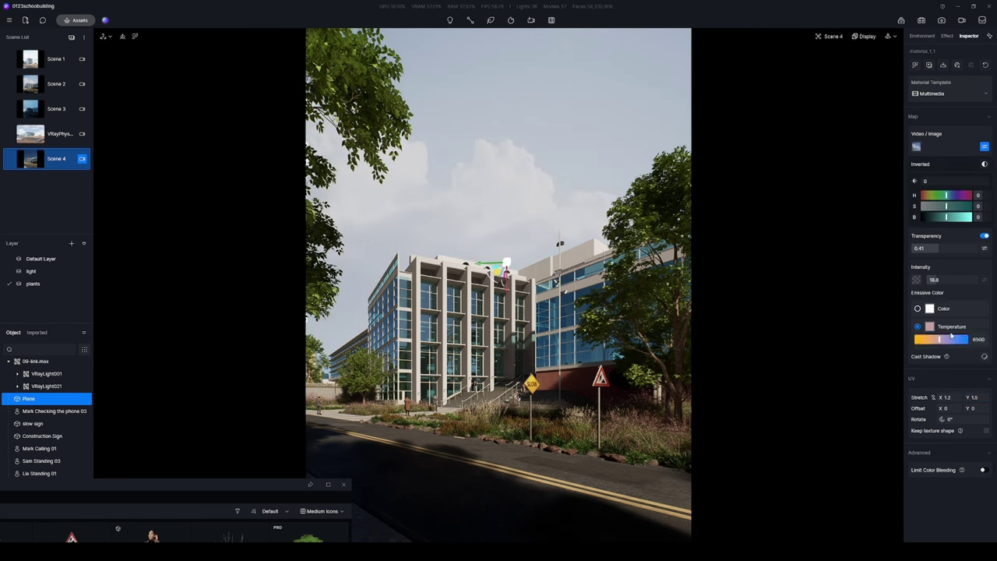
{"action": "left_click_drag", "start_coordinate": [937, 248], "coordinate": [943, 247]}
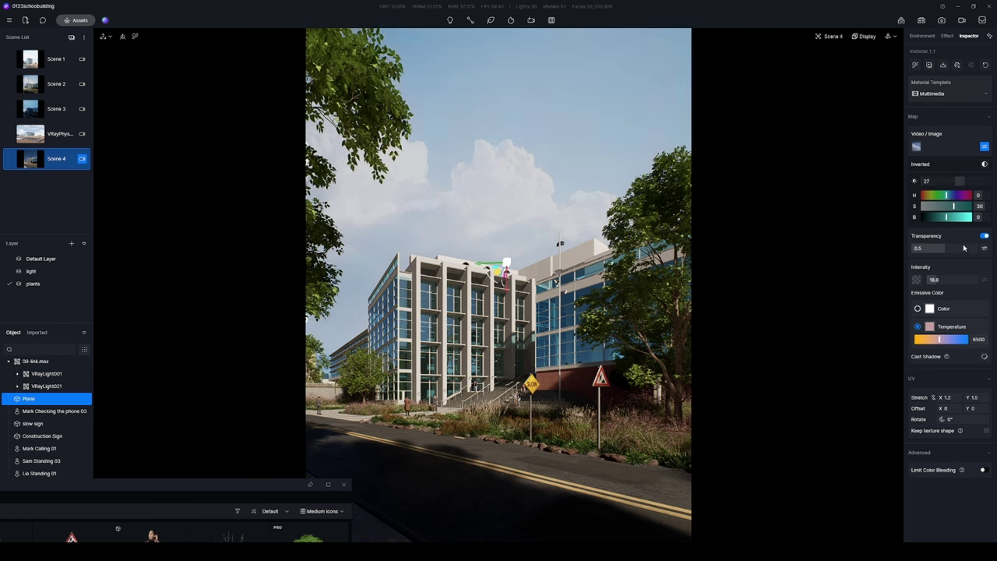
{"action": "left_click", "coordinate": [935, 279]}
- Save the view as Scene 5, switch its sky to the Sunset 03 HDRI and rotate it to 170°
{"action": "left_click", "coordinate": [561, 173]}
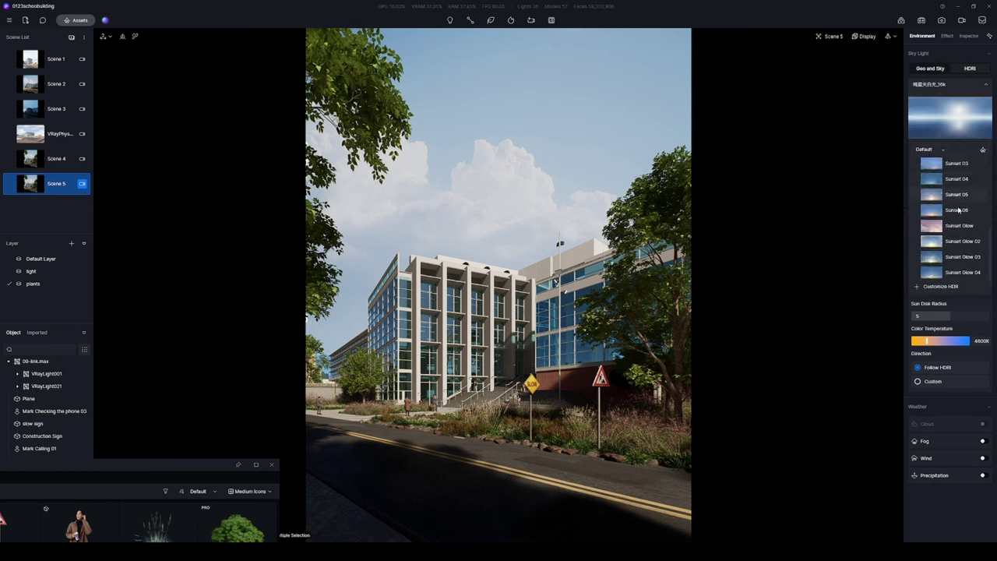
{"action": "left_click", "coordinate": [956, 165]}
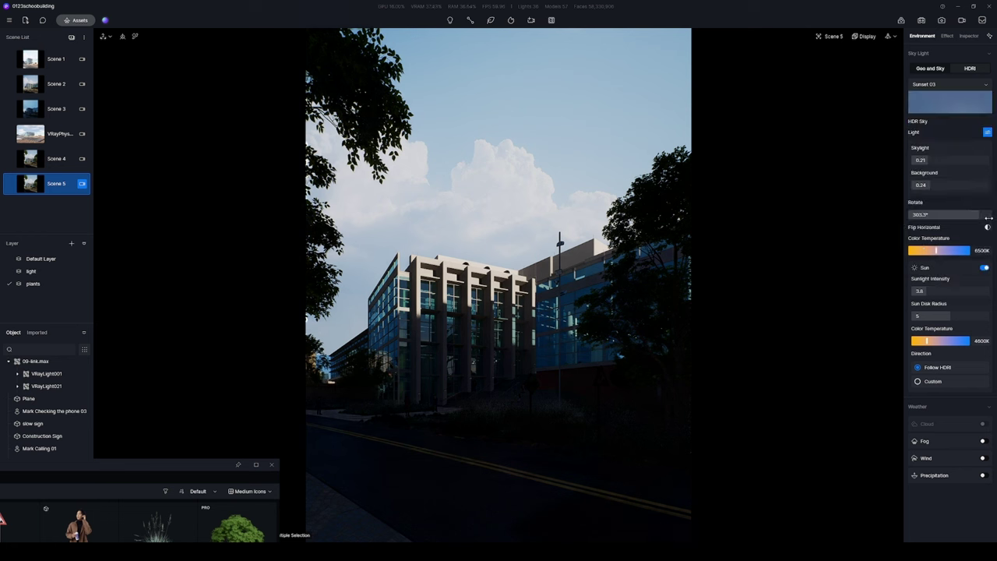
{"action": "left_click_drag", "start_coordinate": [970, 215], "coordinate": [944, 215]}
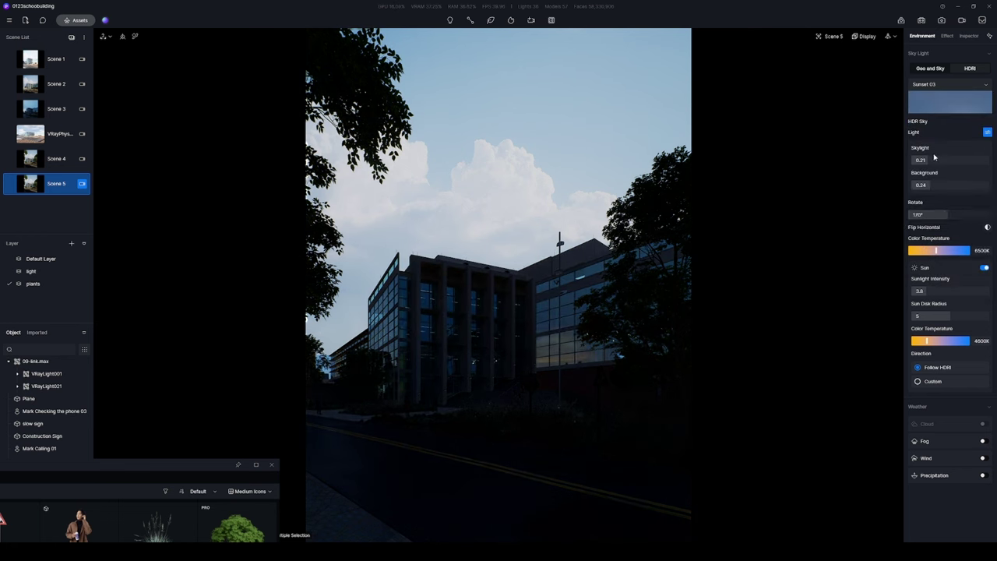
- Hide the cloud plane, set the HDRI skylight to 0.76, background to about 0.42 and rotation to 115°, and update Scene 5
{"action": "left_click", "coordinate": [268, 434]}
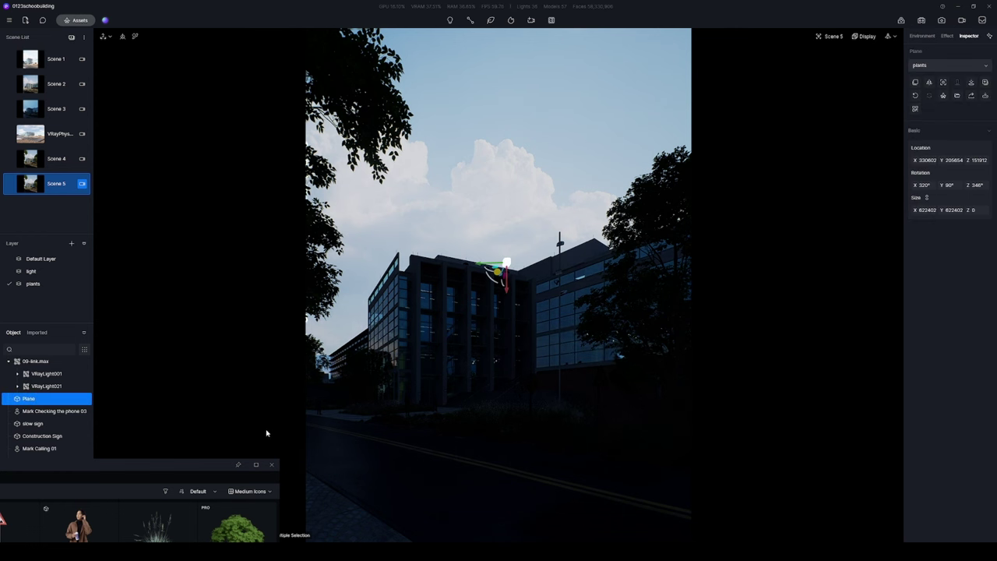
{"action": "left_click", "coordinate": [919, 38]}
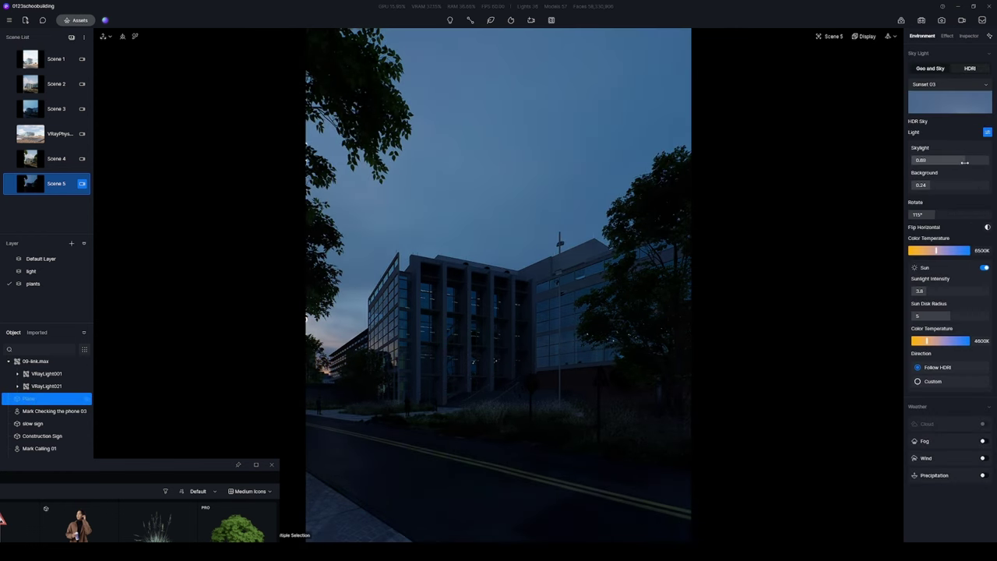
{"action": "left_click_drag", "start_coordinate": [931, 185], "coordinate": [946, 185]}
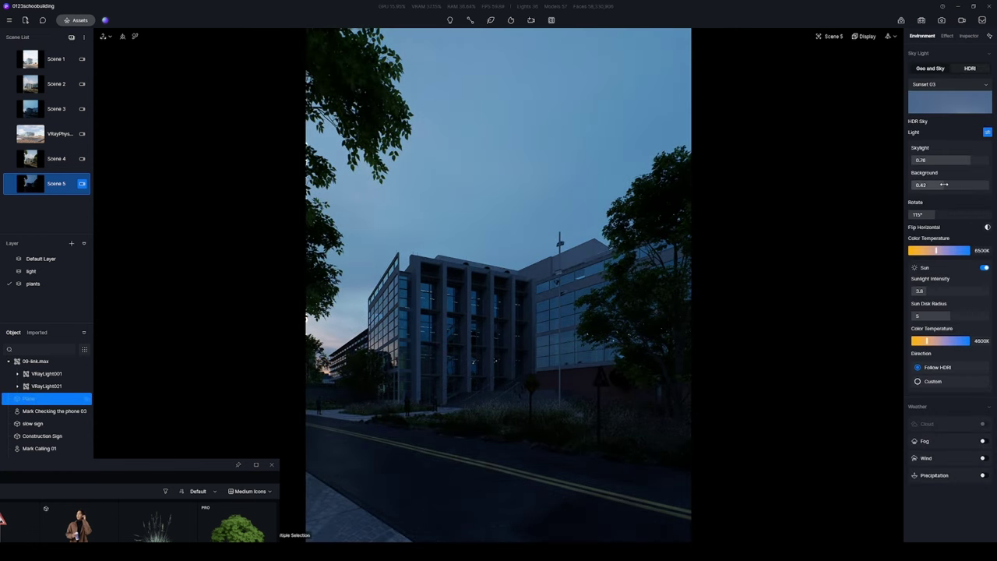
{"action": "left_click", "coordinate": [10, 186]}
- Set the VRayLight001 group to intensity 500, attenuation radius 10000, temperature 3750 and no reflection visibility, and adjust the VRayLight021 group's intensity
{"action": "left_click", "coordinate": [507, 338]}
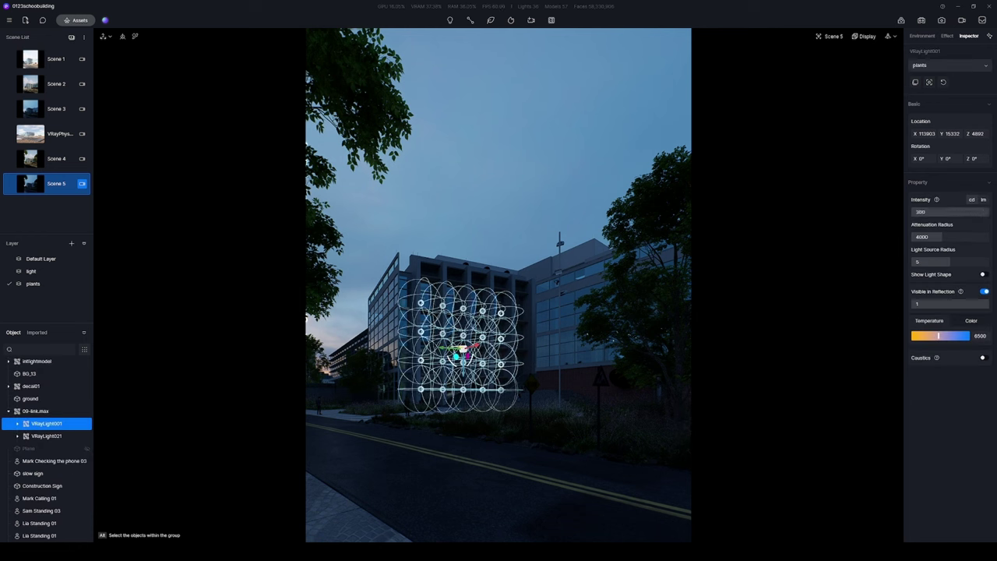
{"action": "left_click_drag", "start_coordinate": [942, 237], "coordinate": [986, 237]}
{"action": "left_click", "coordinate": [984, 291]}
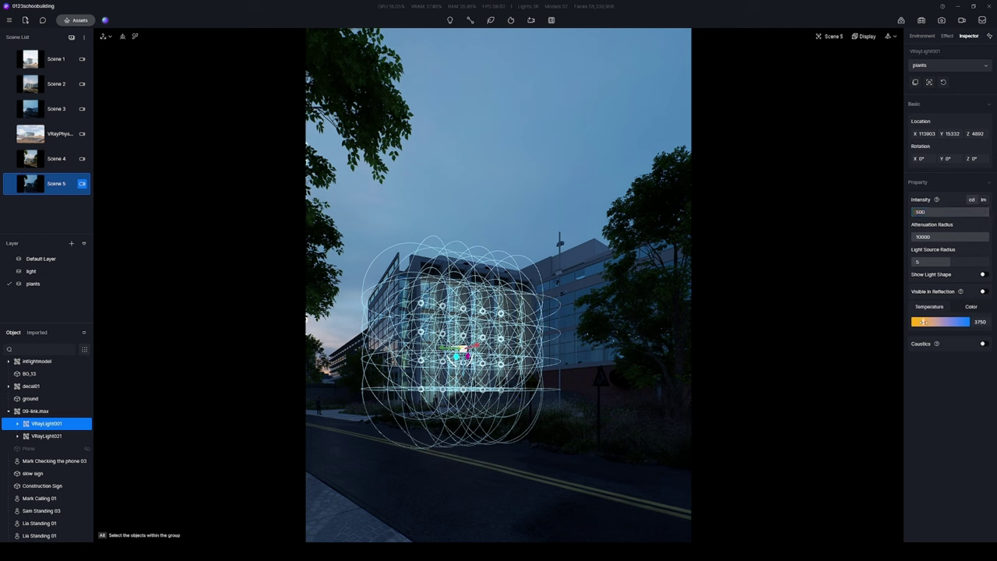
{"action": "left_click", "coordinate": [427, 316]}
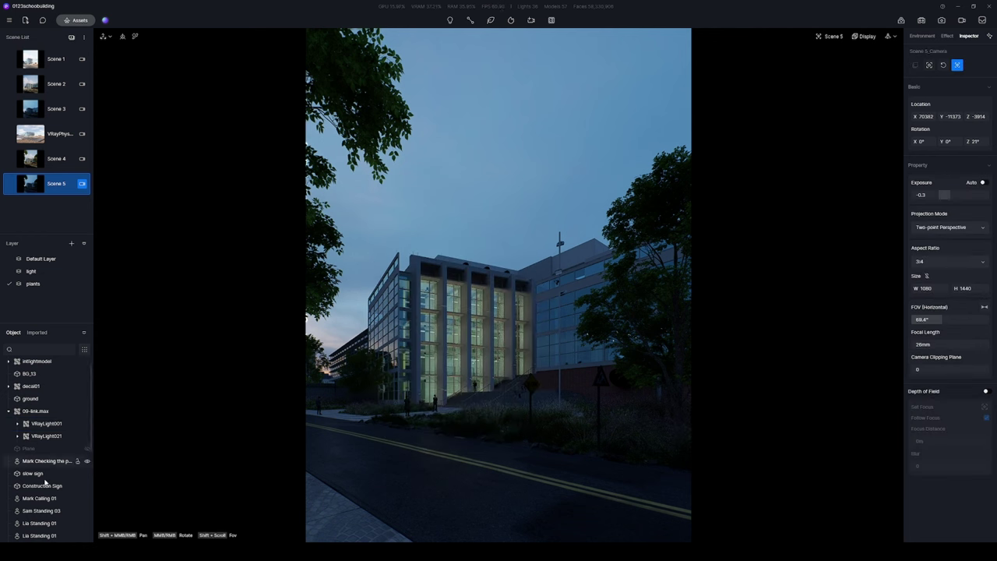
{"action": "left_click", "coordinate": [47, 436]}
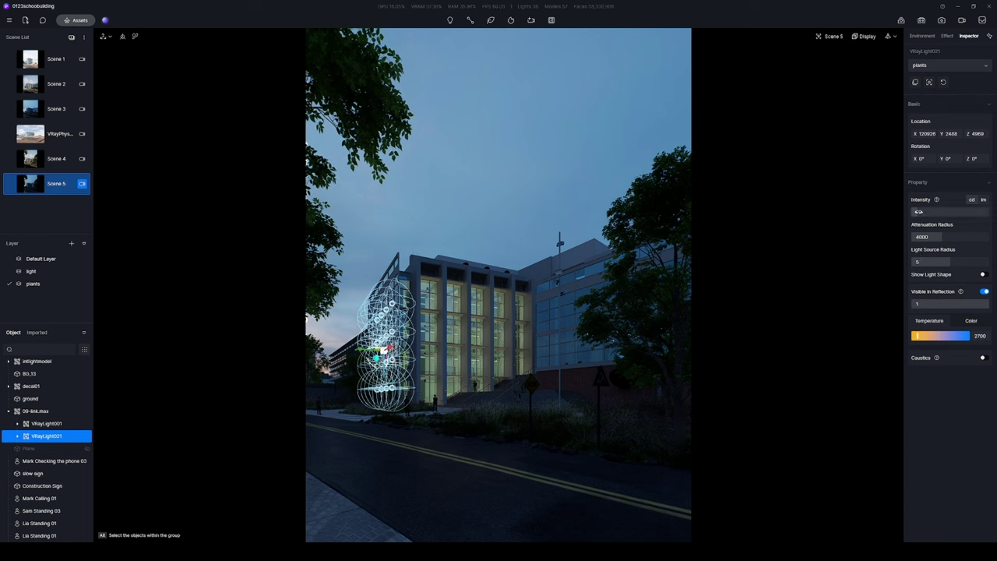
{"action": "left_click", "coordinate": [409, 251]}
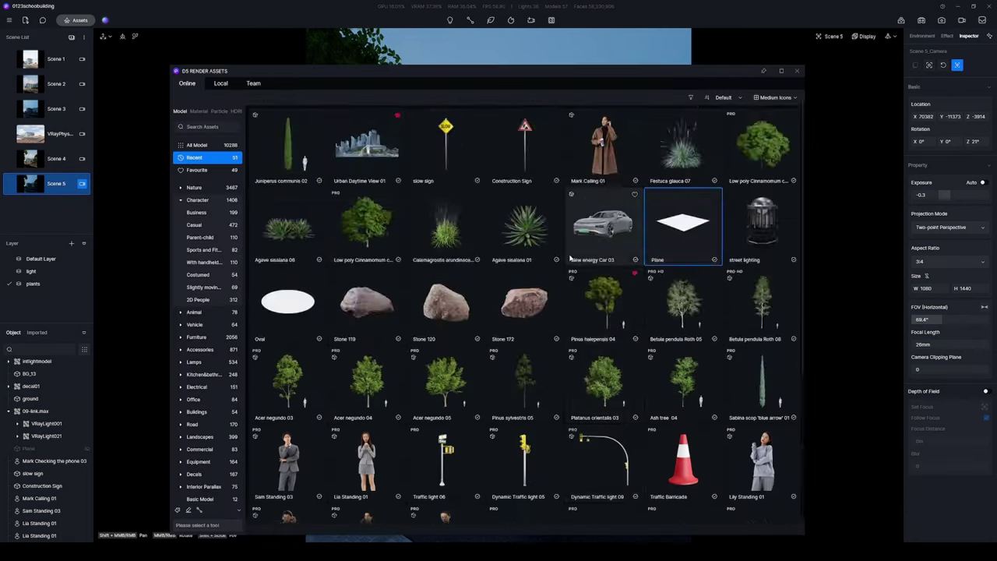
- Place the New energy Car 03 model on the road in front of the school building
{"action": "left_click", "coordinate": [600, 219]}
{"action": "left_click", "coordinate": [347, 436]}
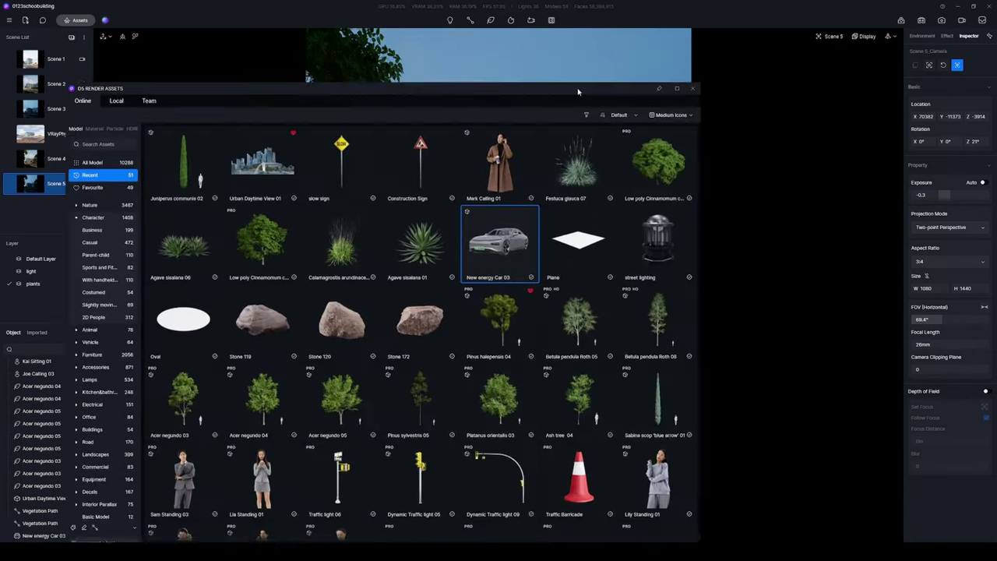
{"action": "left_click", "coordinate": [659, 88]}
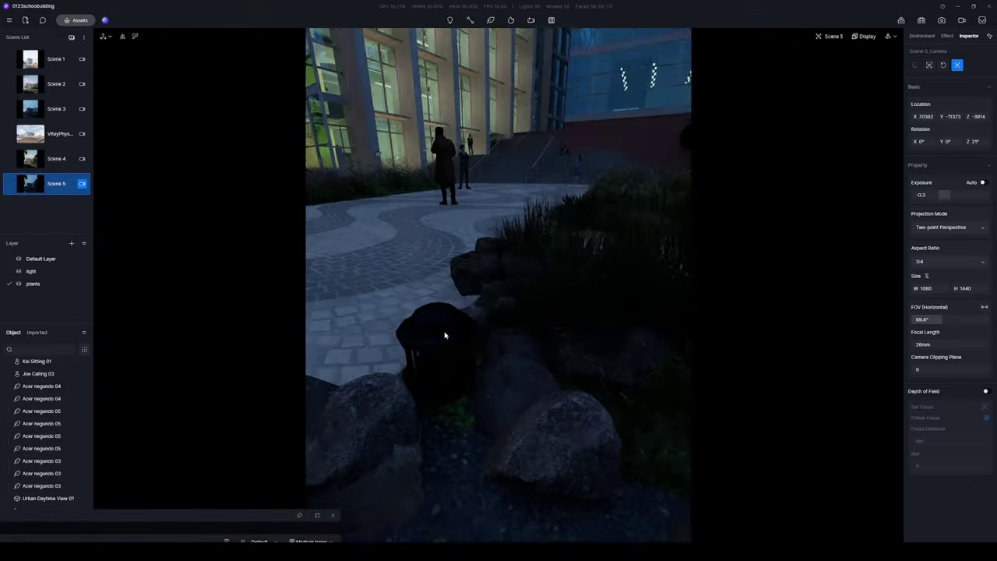
- Place a street lighting lamp among the roadside rocks with a point light of intensity 153 and temperature 3250, and copy the group along the planting
{"action": "left_click", "coordinate": [428, 331]}
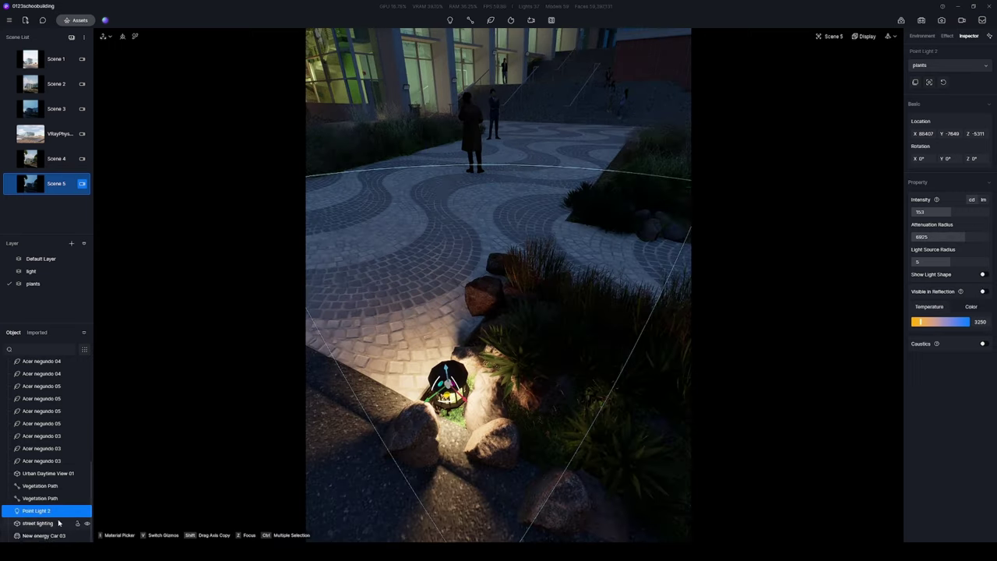
{"action": "right_click_drag", "start_coordinate": [498, 312], "coordinate": [573, 394]}
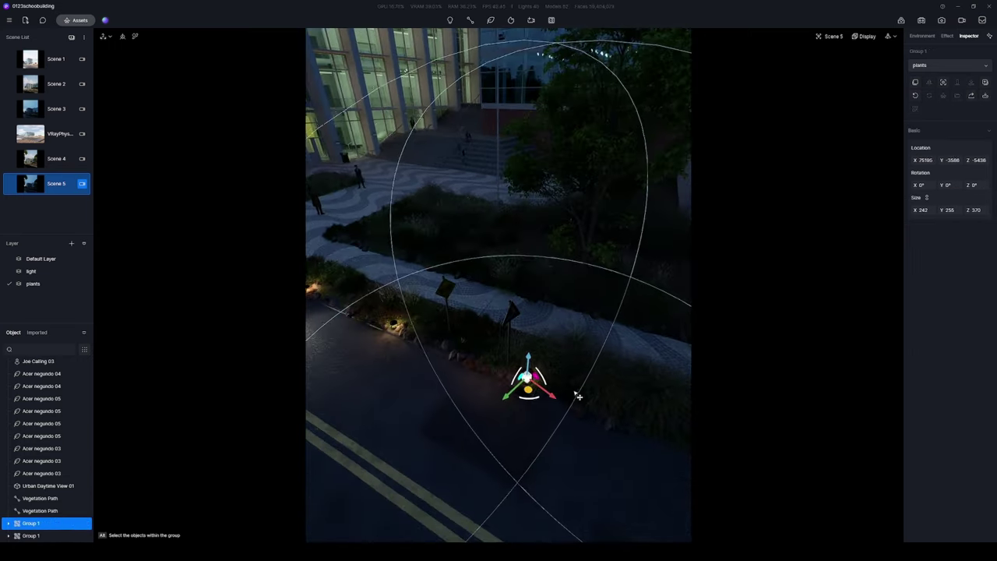
{"action": "left_click", "coordinate": [31, 183]}
{"action": "left_click", "coordinate": [343, 419]}
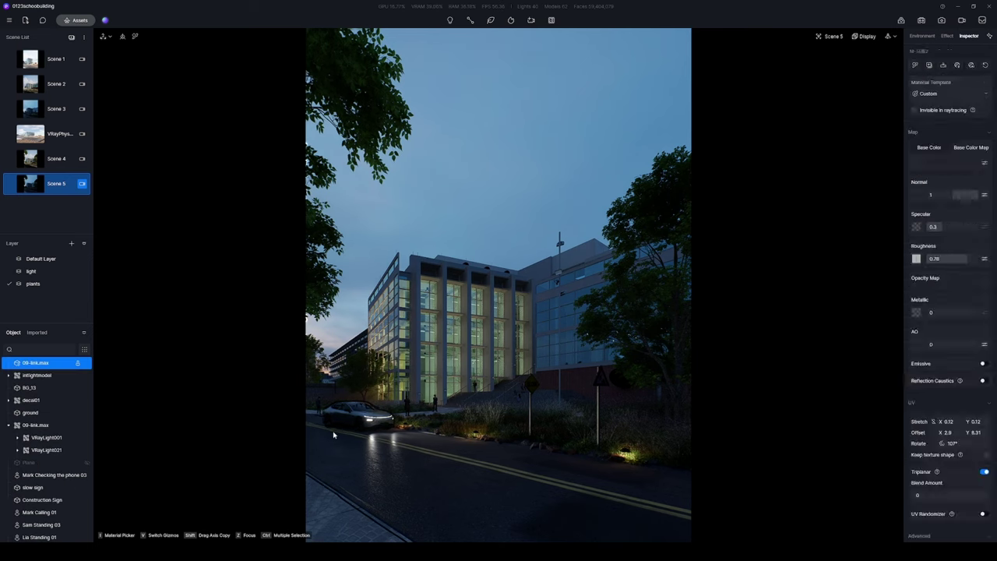
{"action": "key", "text": "Escape"}
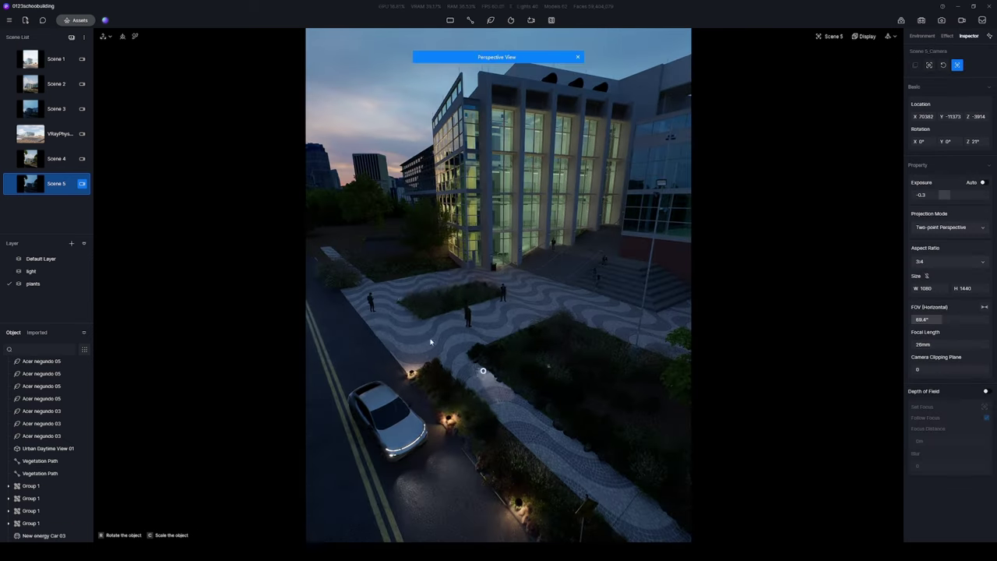
- Add three rectangle lights, raise them above the building's front, and set intensity 13.5, attenuation radius 35000 and temperature 4850
{"action": "left_click", "coordinate": [441, 234]}
{"action": "key", "text": "f"}
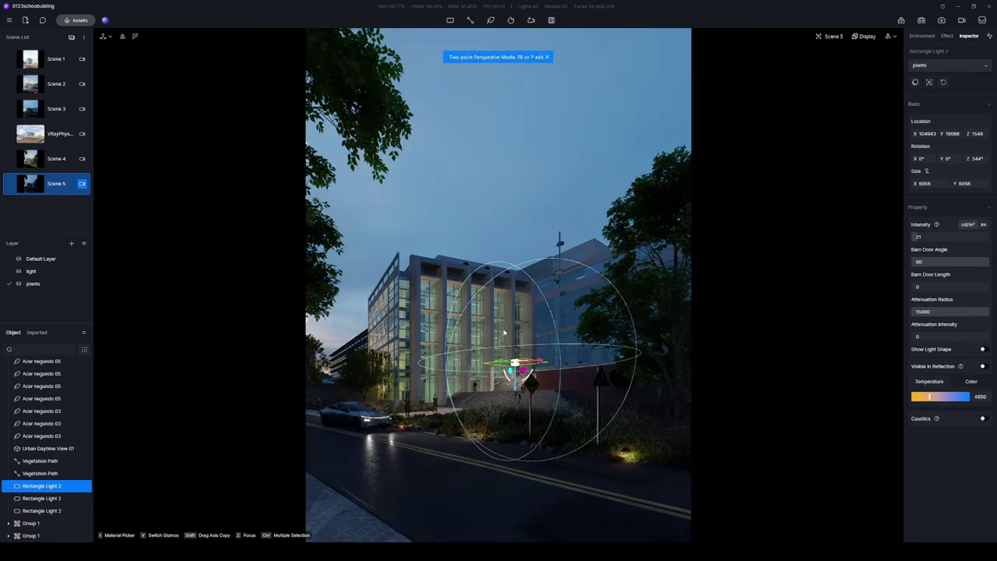
{"action": "left_click", "coordinate": [36, 510], "text": "shift"}
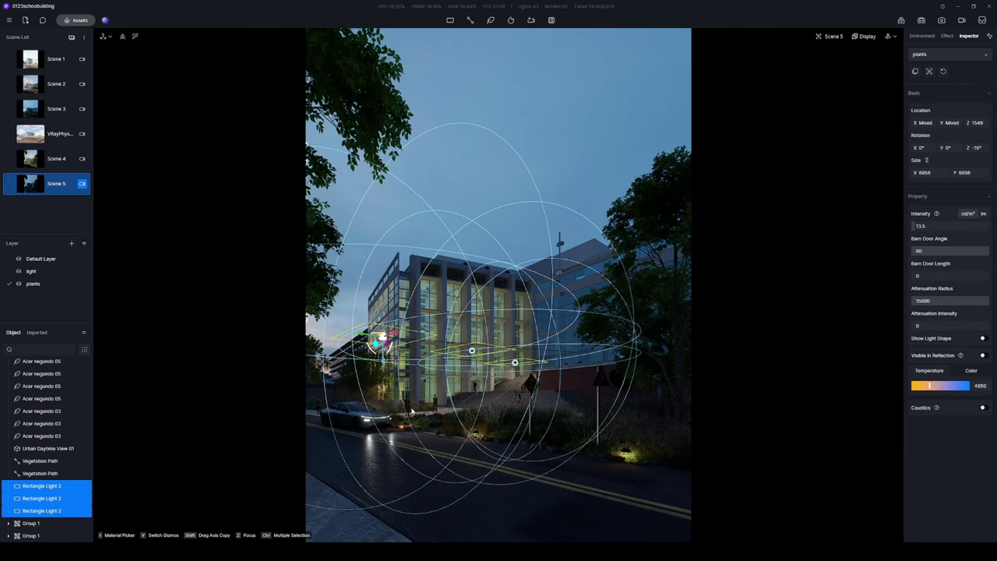
{"action": "left_click_drag", "start_coordinate": [411, 410], "coordinate": [394, 312]}
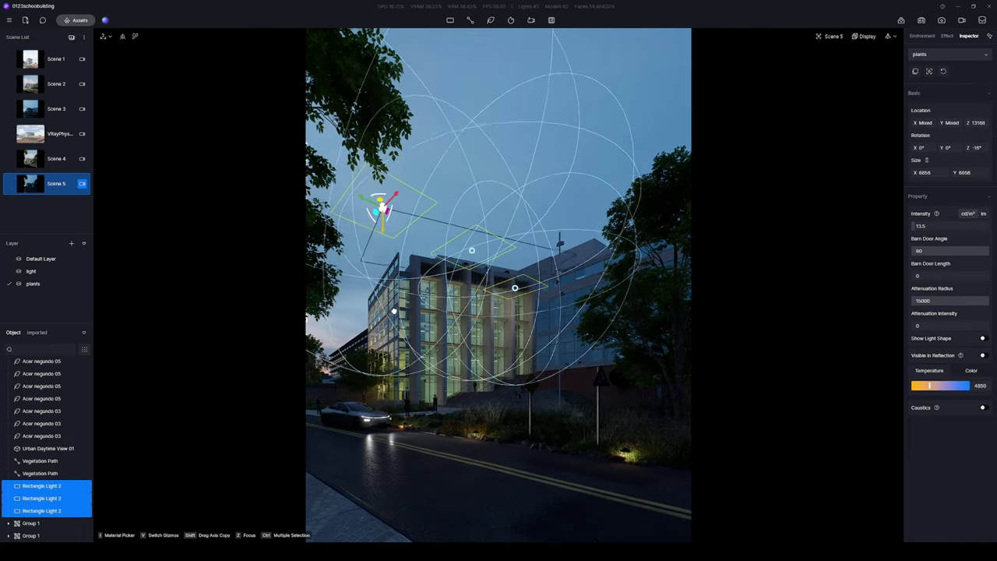
{"action": "key", "text": "Escape"}
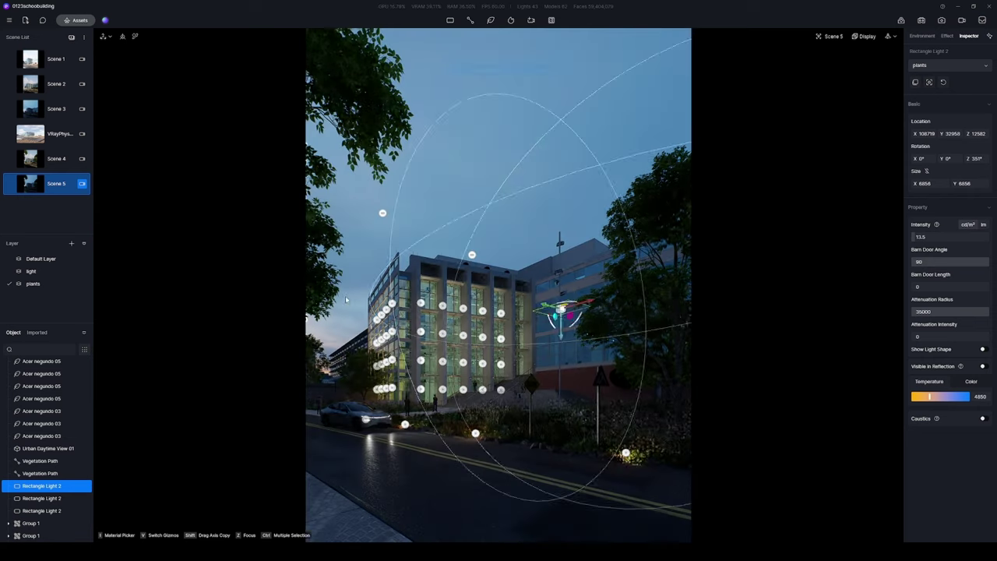
{"action": "left_click", "coordinate": [864, 36]}
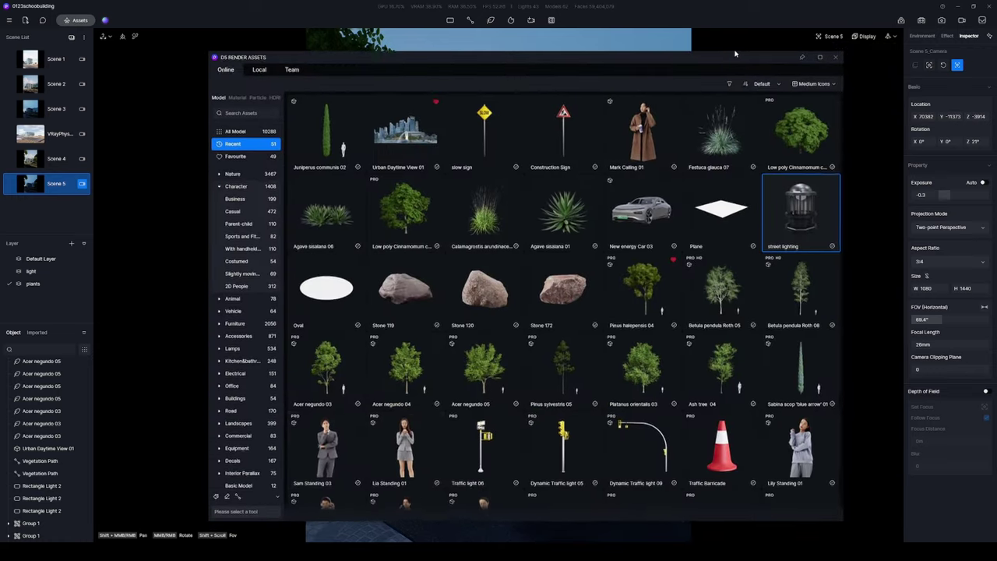
- Place Indoor office 15 and Indoor office 09 models from the Interior Parallax category in the building's long side wing
{"action": "scroll", "coordinate": [265, 450], "scroll_direction": "down", "scroll_amount": 1}
{"action": "left_click", "coordinate": [265, 450]}
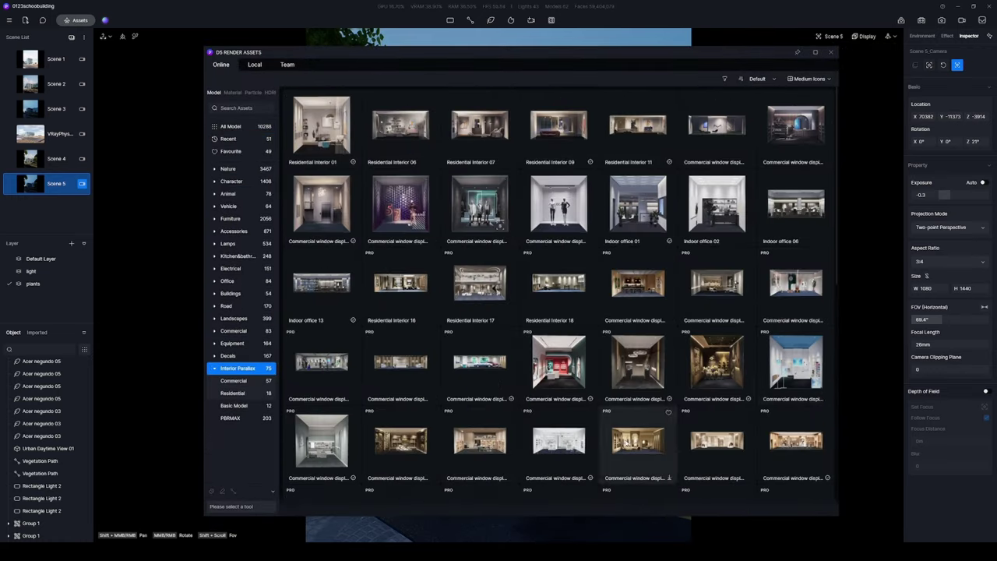
{"action": "scroll", "coordinate": [795, 327], "scroll_direction": "down", "scroll_amount": 1}
{"action": "left_click", "coordinate": [815, 51]}
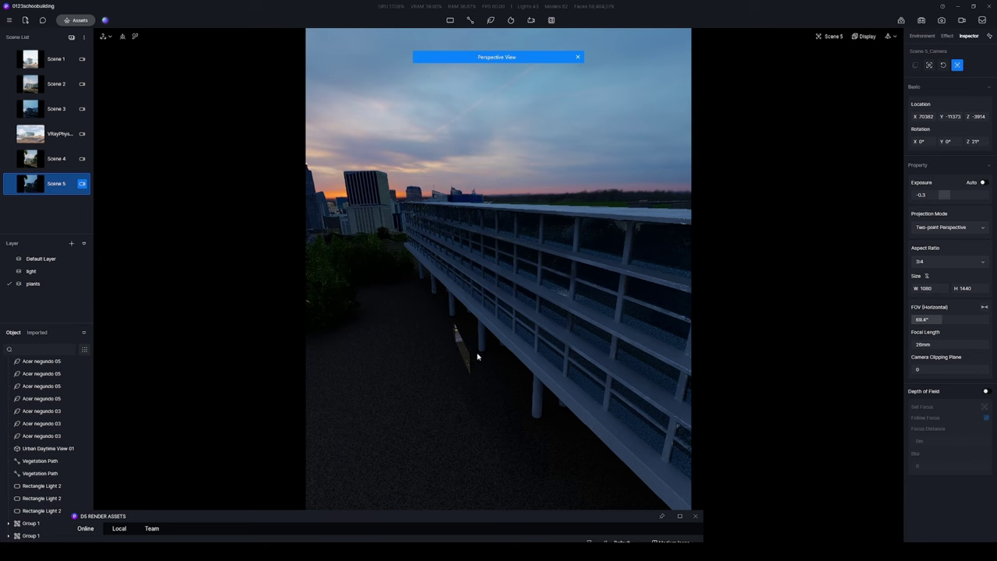
{"action": "left_click", "coordinate": [579, 288]}
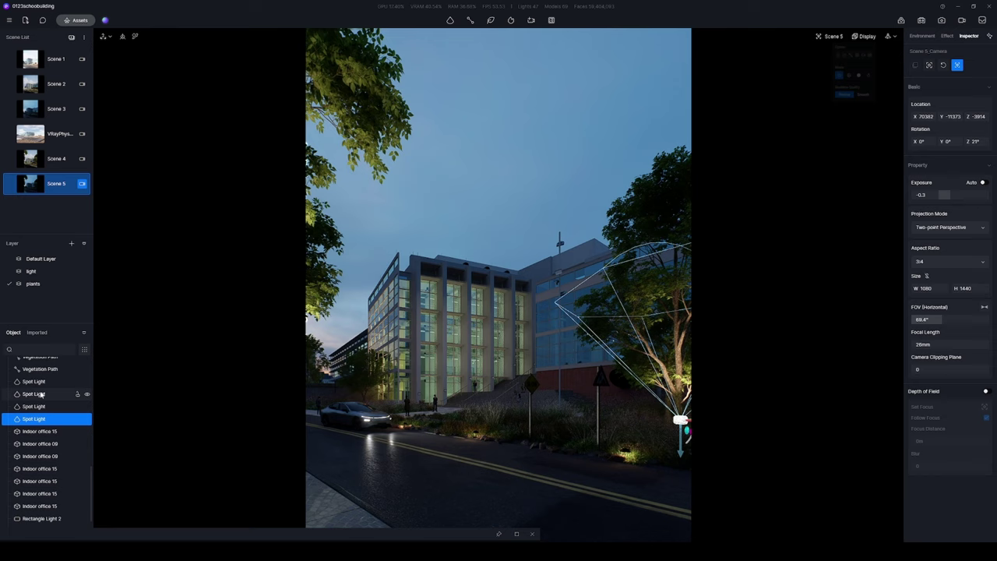
- Set the intensity of the four spot lights under the trees to 1500
{"action": "left_click", "coordinate": [938, 229]}
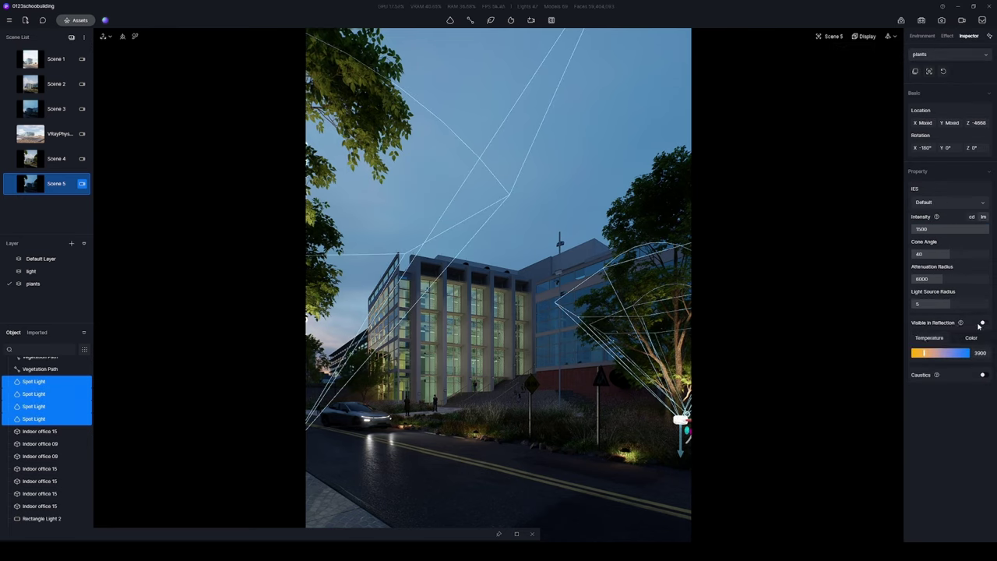